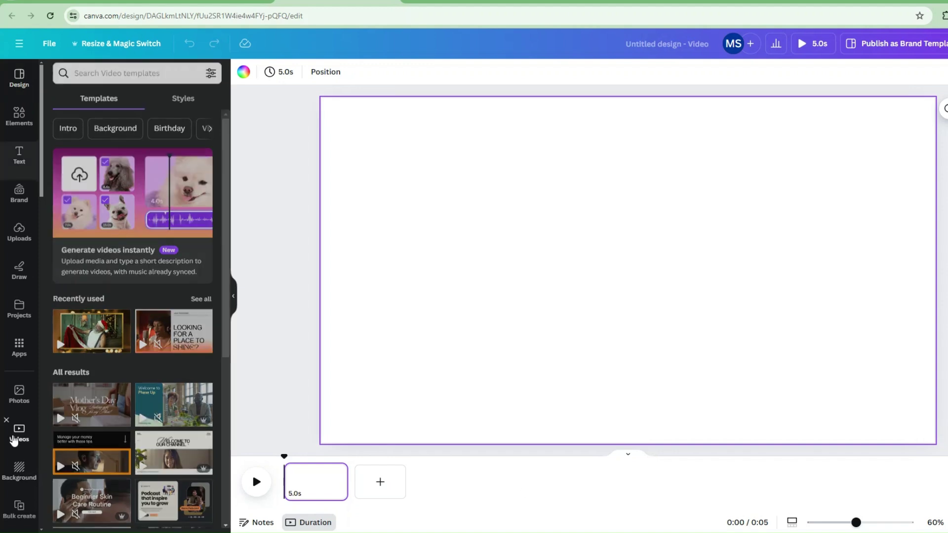
Search the stock videos for Nature and browse the clips for an aerial beach shot.
left_click(15, 441)
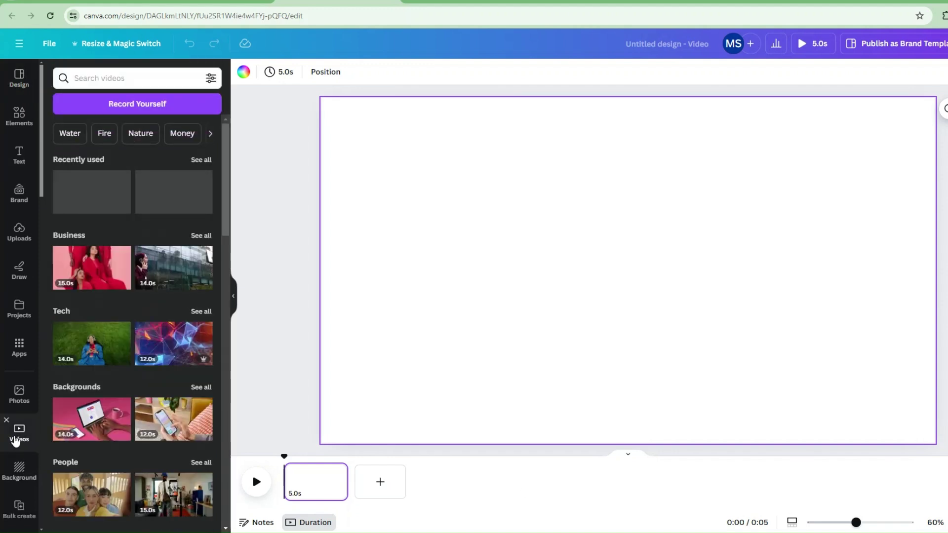
scroll(104, 425, "down", 3)
left_click(142, 74)
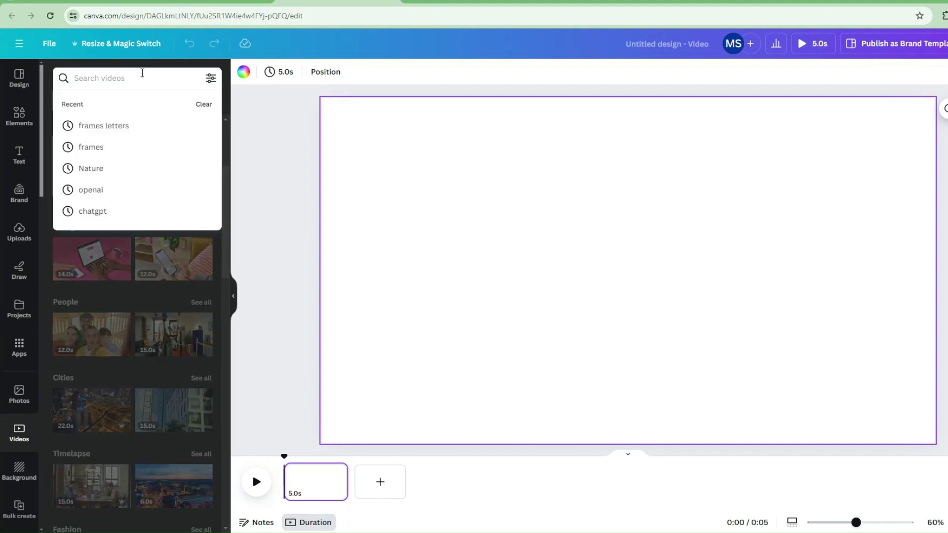
left_click(158, 166)
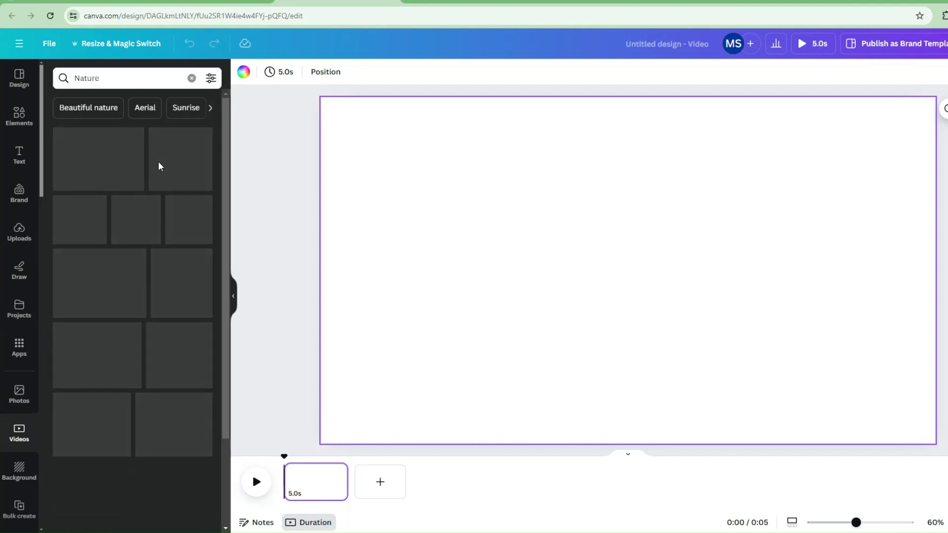
scroll(127, 415, "down", 5)
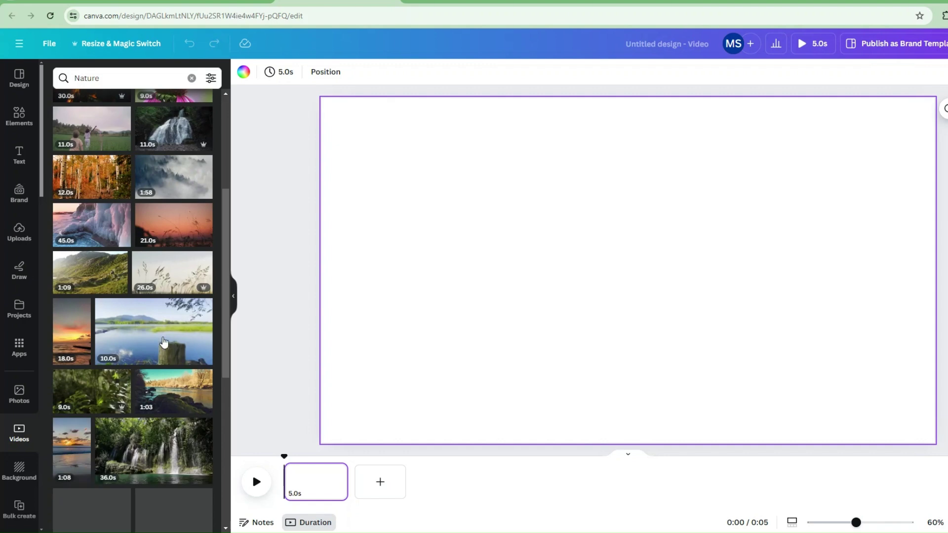
scroll(174, 318, "down", 3)
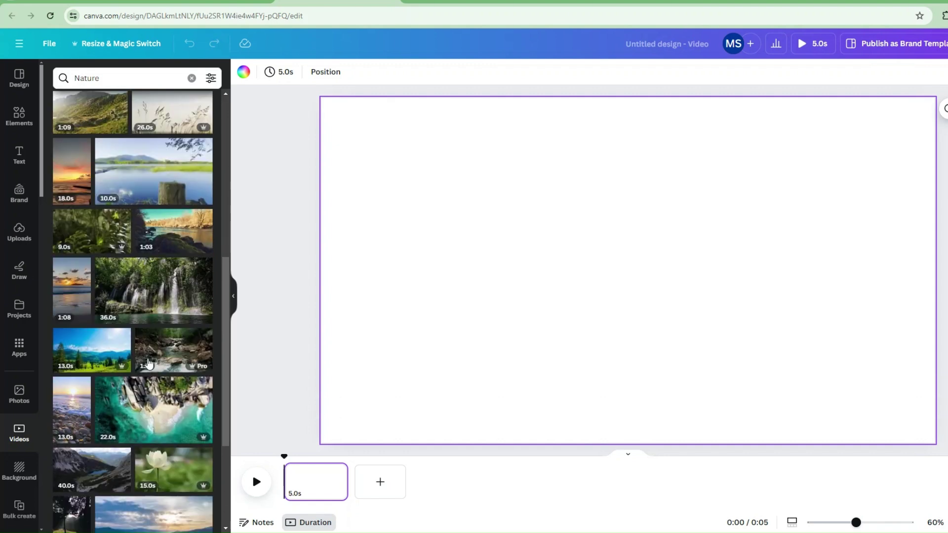
scroll(147, 354, "down", 3)
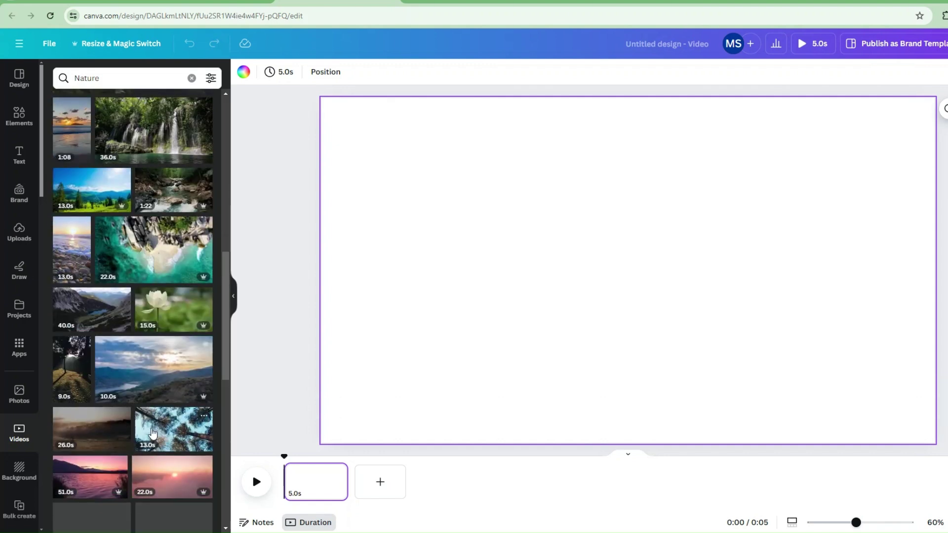
Add the 22.0s aerial beach clip to the blank page and set it as the background.
left_click_drag(142, 268, 536, 267)
right_click(705, 232)
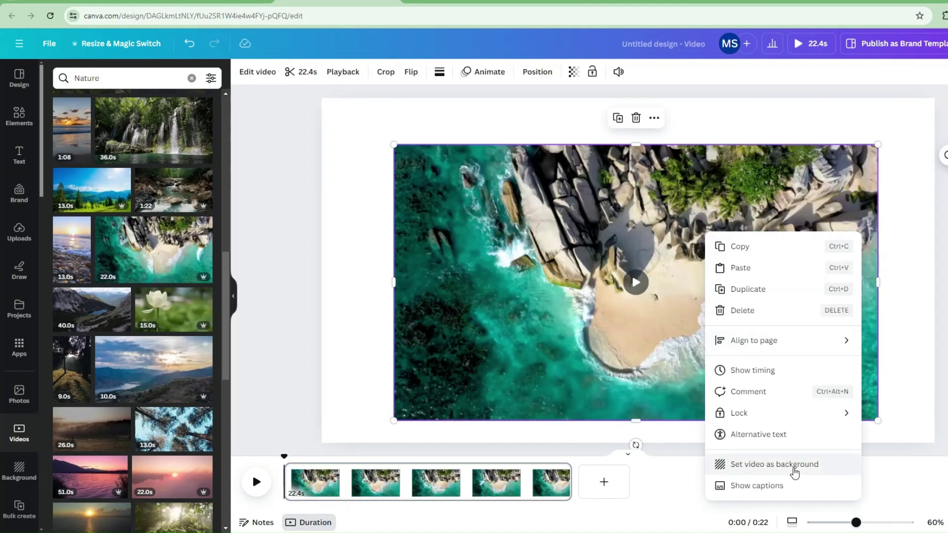
left_click(794, 467)
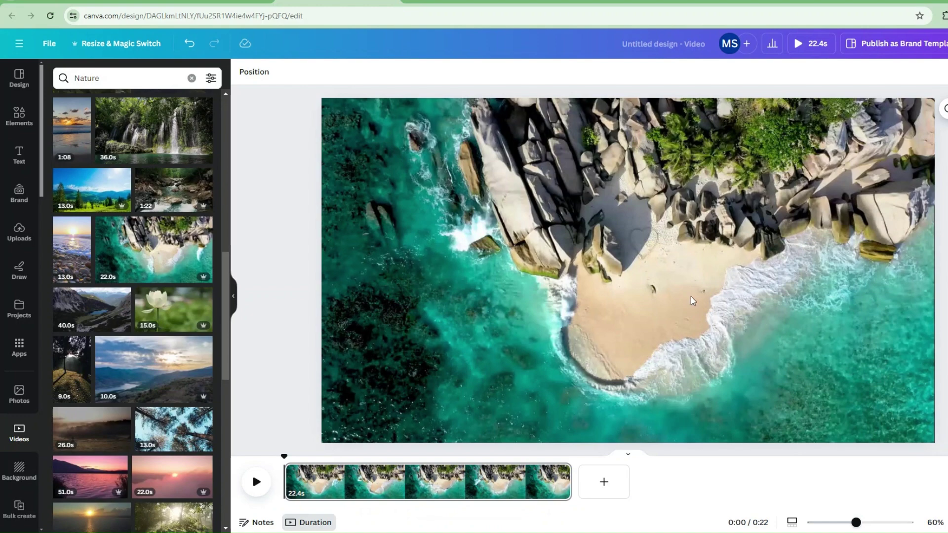
Search the elements for LETTER FRAMES and show all matching frames.
left_click(20, 127)
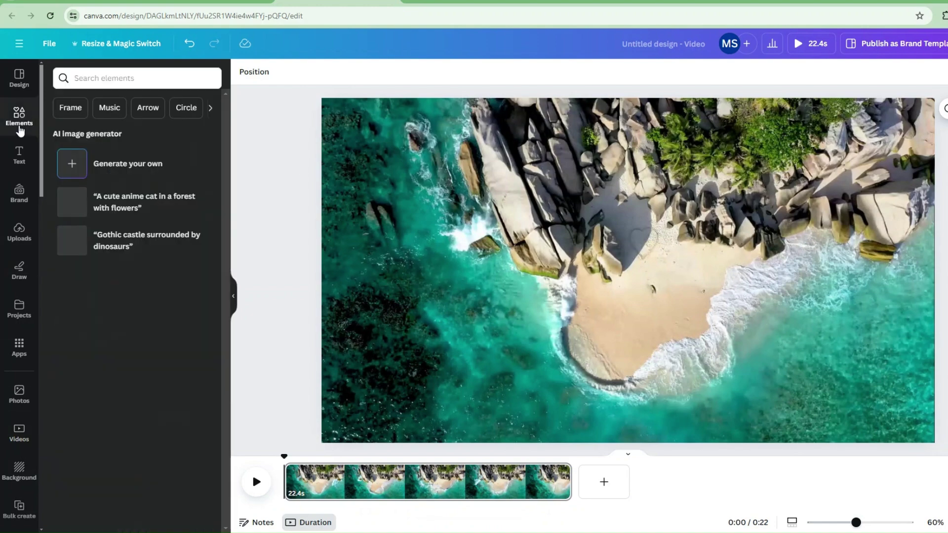
left_click(119, 83)
type("LETTER")
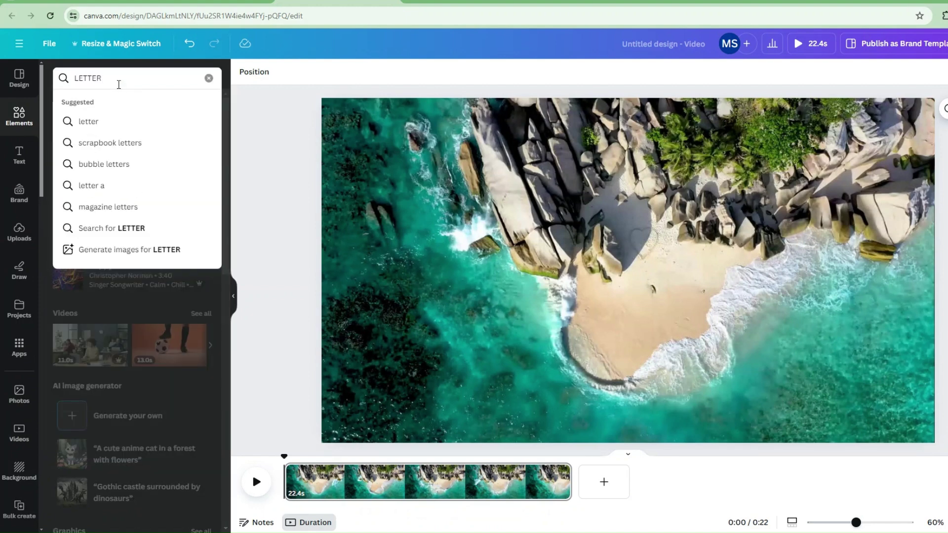
type(" FRAMES")
key("Return")
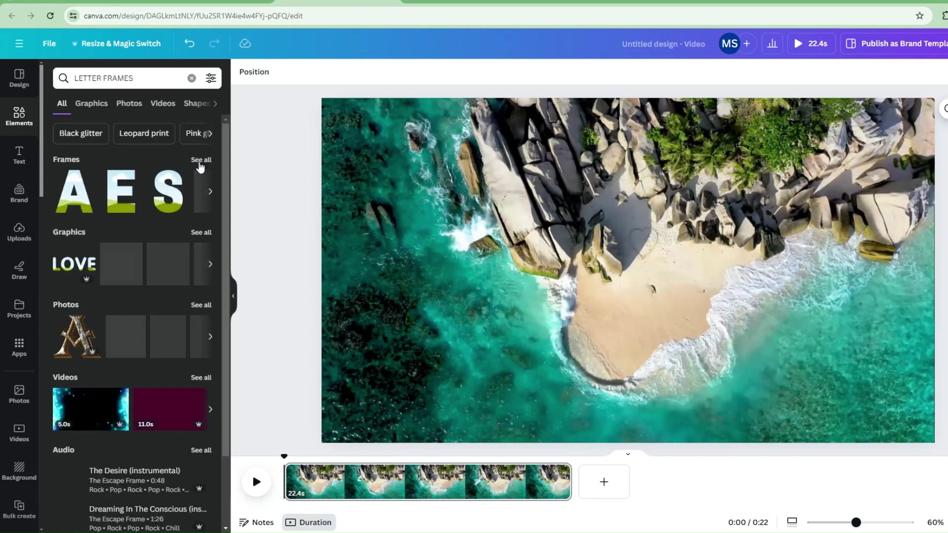
left_click(200, 161)
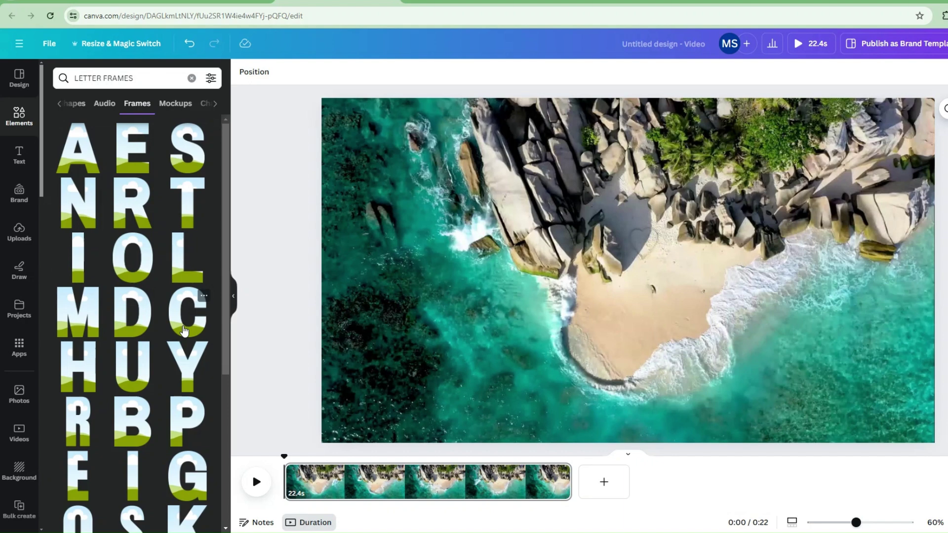
Place bold letter frames S, U, M and M in a row across the beach video.
left_click_drag(187, 148, 363, 238)
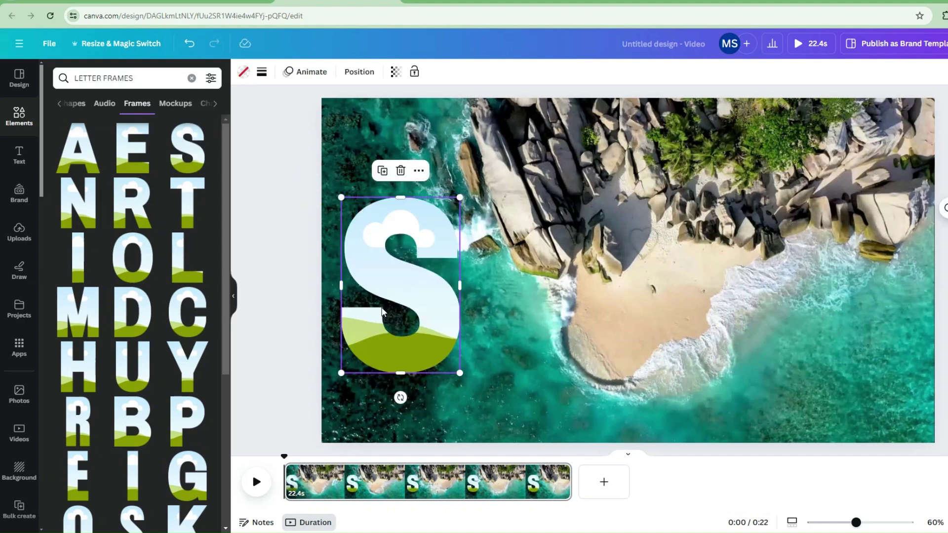
left_click_drag(141, 356, 509, 254)
scroll(163, 454, "down", 5)
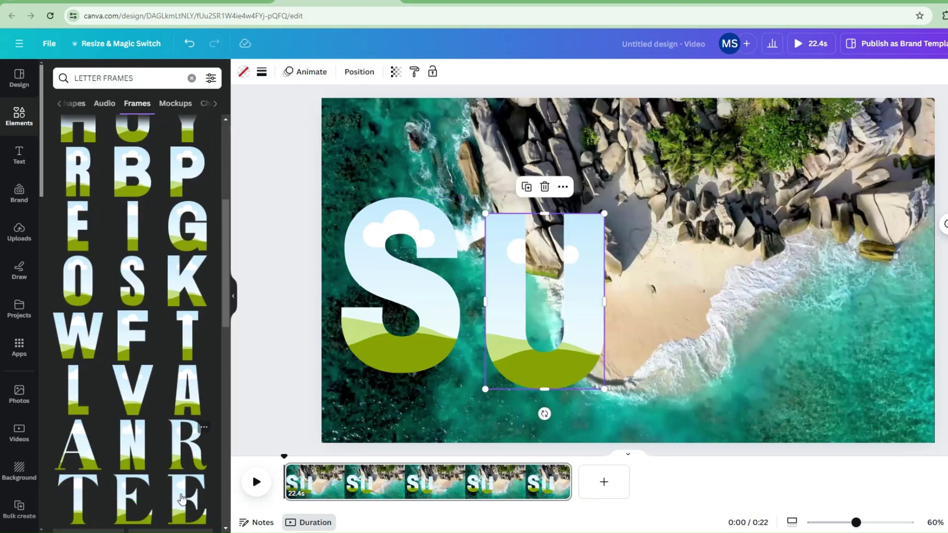
scroll(181, 499, "down", 5)
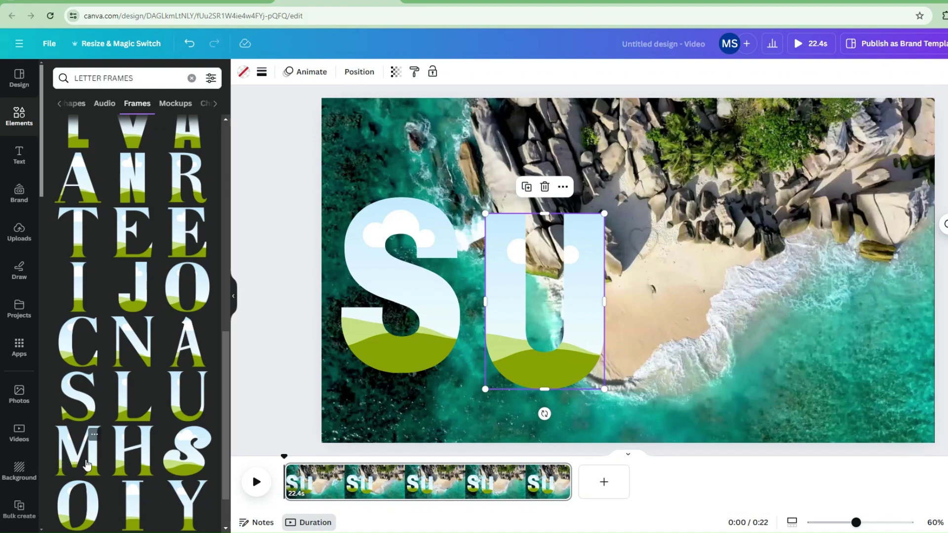
scroll(87, 464, "up", 4)
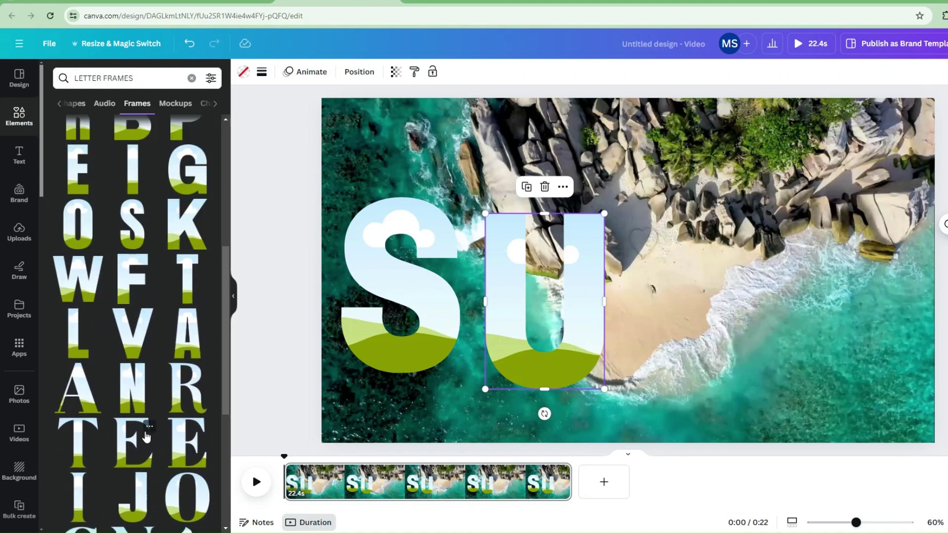
scroll(143, 430, "down", 3)
scroll(139, 419, "up", 2)
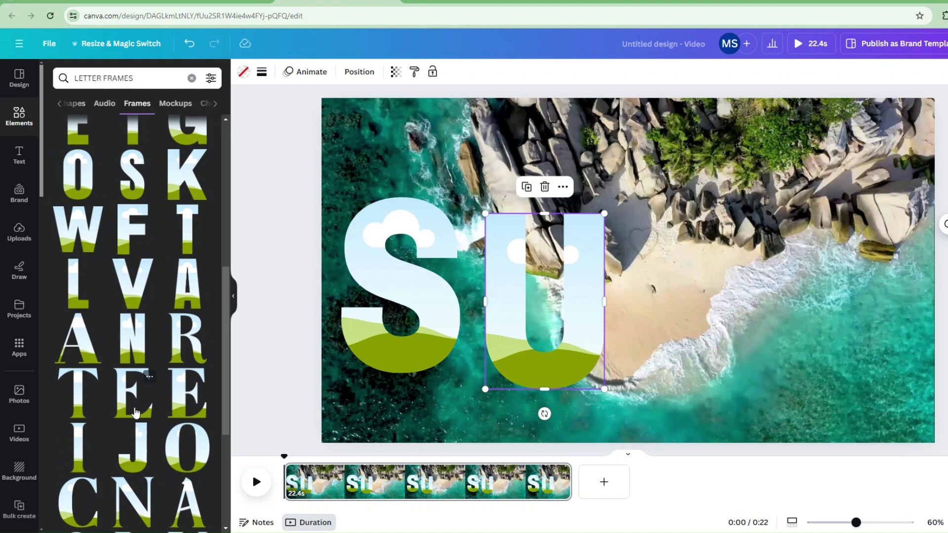
scroll(136, 413, "up", 2)
scroll(140, 419, "down", 10)
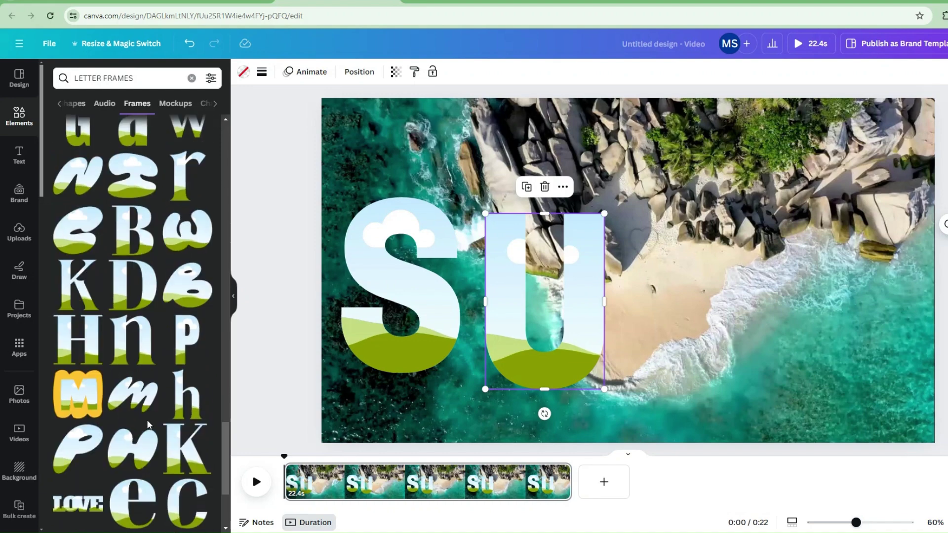
scroll(147, 420, "up", 3)
scroll(153, 414, "down", 10)
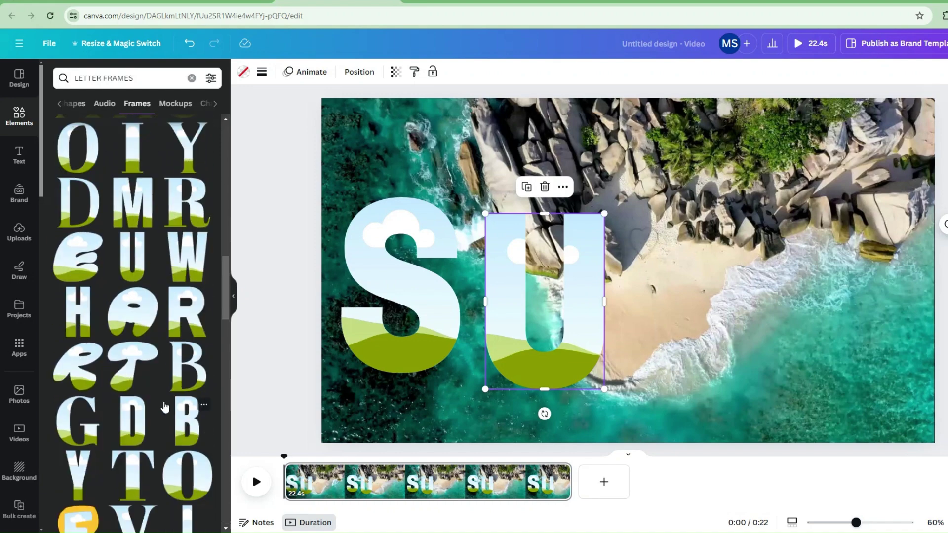
left_click_drag(132, 203, 665, 238)
left_click_drag(132, 202, 838, 239)
Scale the four letter frames down together and shift them slightly up to leave room for two more letters.
key("ctrl+a")
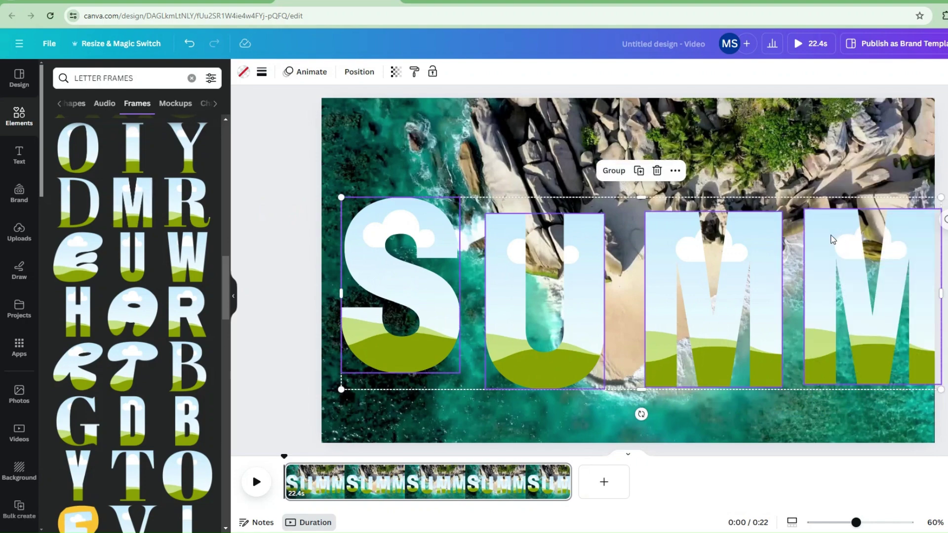
left_click_drag(941, 197, 769, 273)
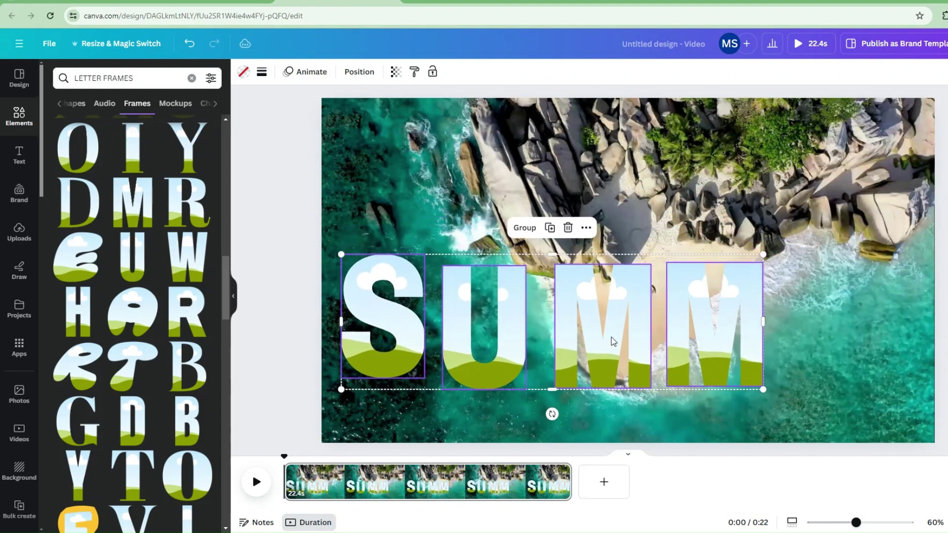
left_click_drag(611, 339, 603, 311)
left_click(672, 407)
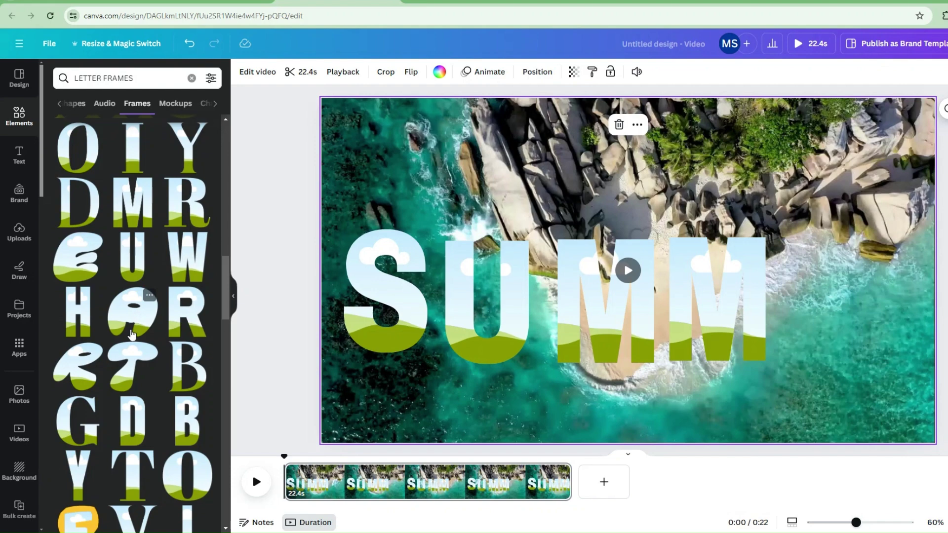
Add bold E and R letter frames after the second M.
scroll(131, 336, "up", 3)
scroll(131, 337, "down", 1)
scroll(138, 340, "down", 4)
scroll(188, 444, "up", 10)
left_click_drag(133, 148, 815, 238)
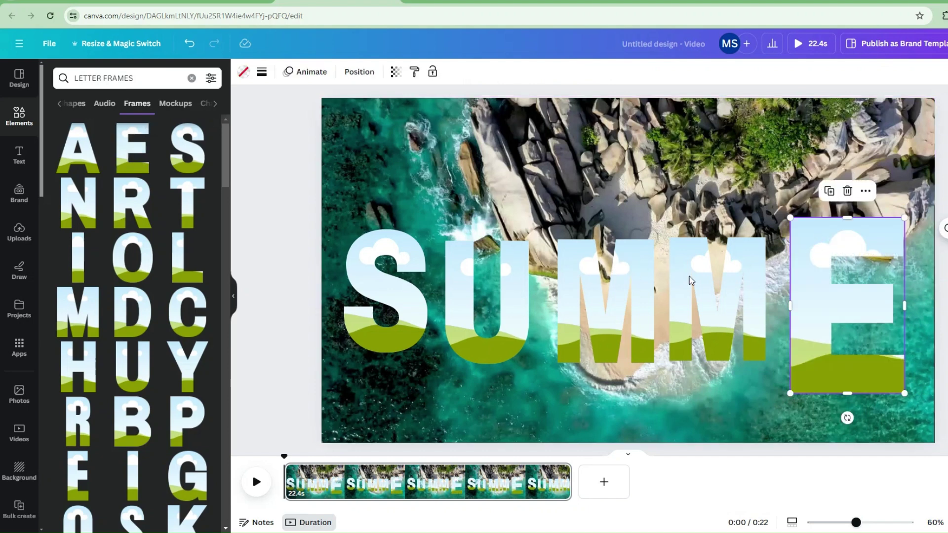
left_click_drag(141, 200, 808, 248)
Shrink the E and R frames to the height of the other letters and line the E up beside the second M.
left_click_drag(888, 215, 843, 270)
left_click(924, 253)
left_click_drag(860, 220, 910, 269)
left_click_drag(875, 349, 878, 239)
left_click(808, 293)
left_click_drag(808, 292, 822, 264)
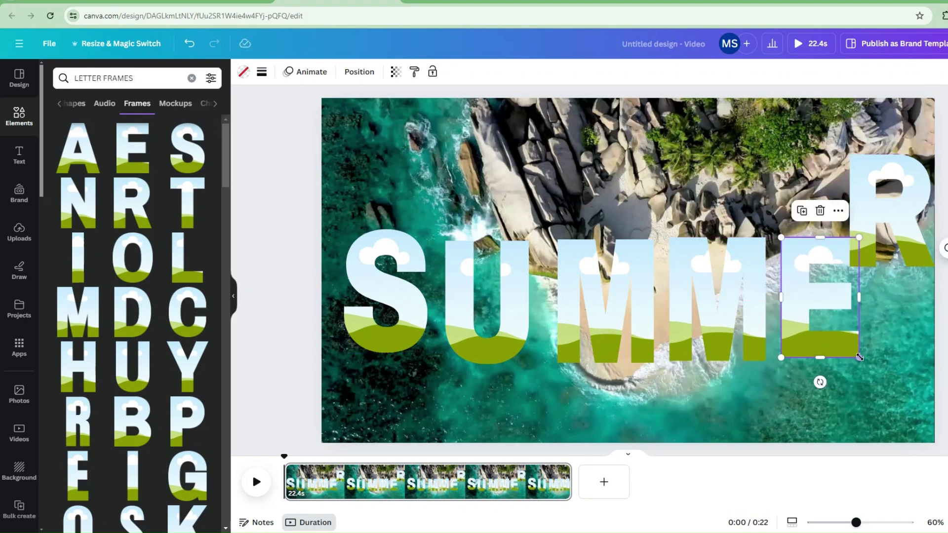
left_click_drag(859, 357, 861, 361)
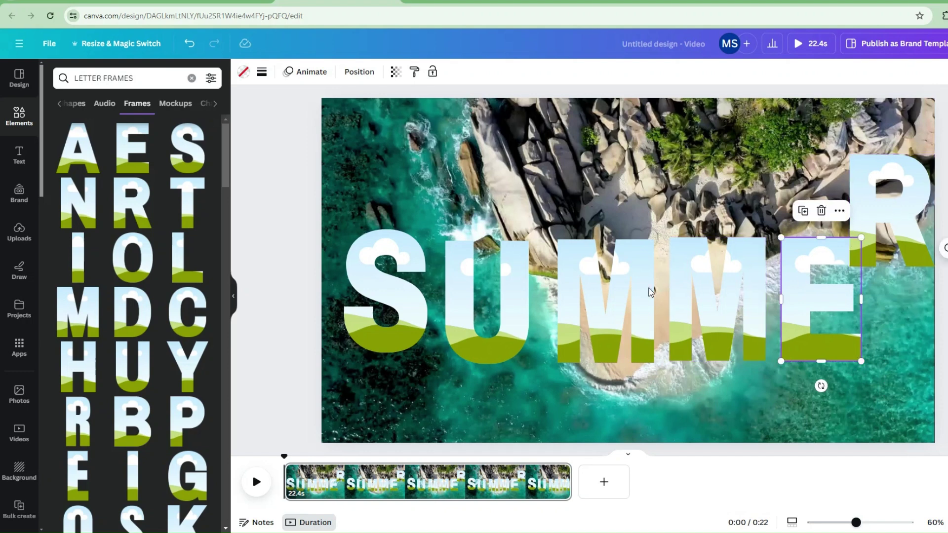
Move the R frame beside the E and match its size and baseline to the row.
left_click_drag(921, 225, 936, 312)
left_click_drag(946, 246, 945, 240)
left_click_drag(869, 358, 864, 364)
left_click_drag(890, 334, 894, 331)
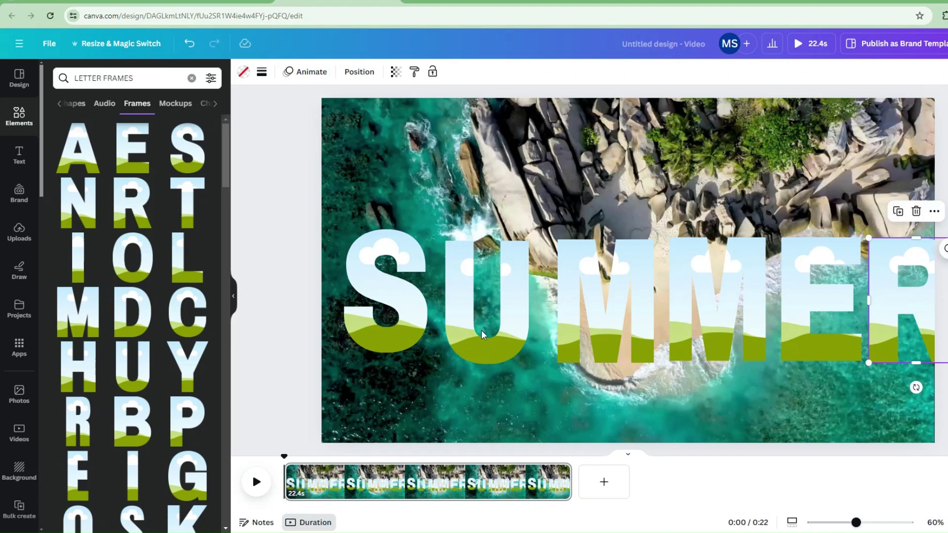
Align the letter frames on one line and tighten their spacing so SUMMER fits evenly within the page width.
left_click_drag(401, 325, 401, 332)
left_click(474, 334)
left_click_drag(566, 332, 549, 332)
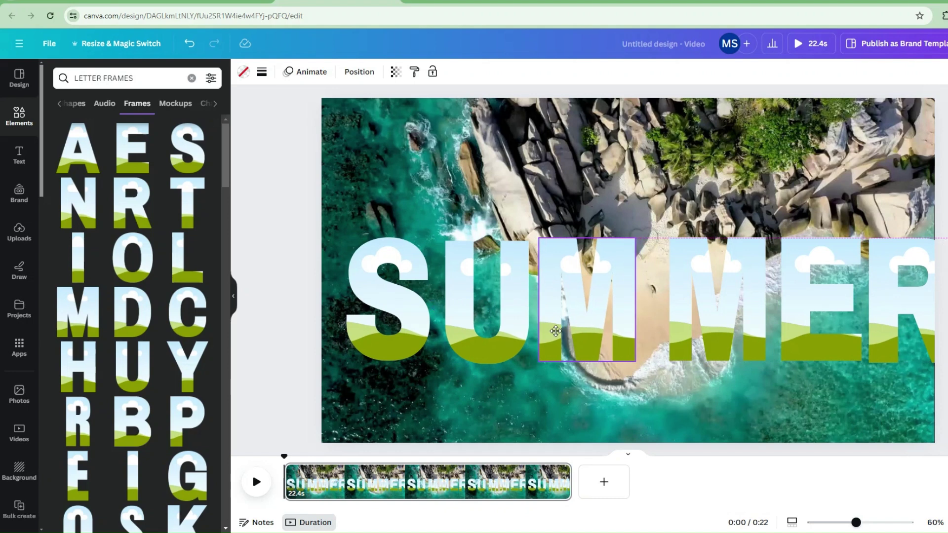
left_click_drag(390, 336, 382, 336)
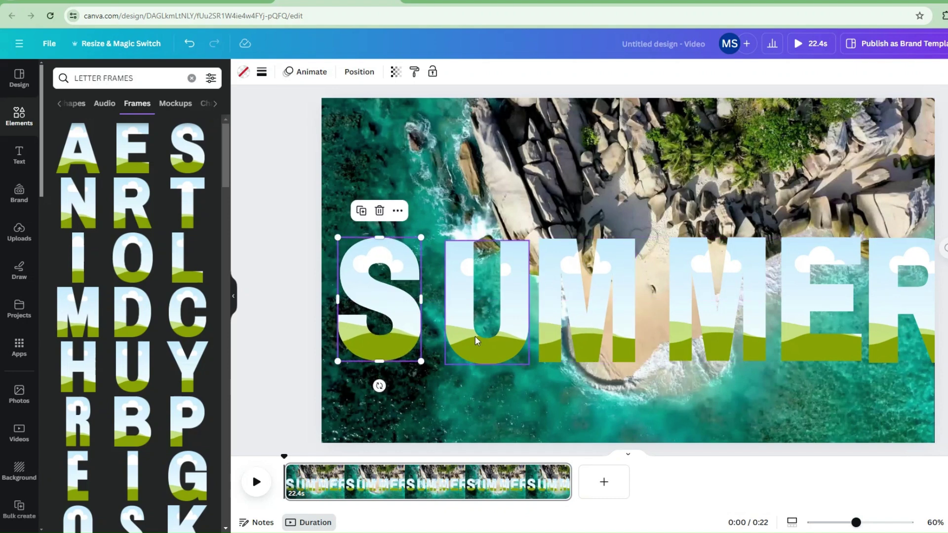
left_click_drag(475, 336, 459, 336)
left_click_drag(552, 348, 534, 347)
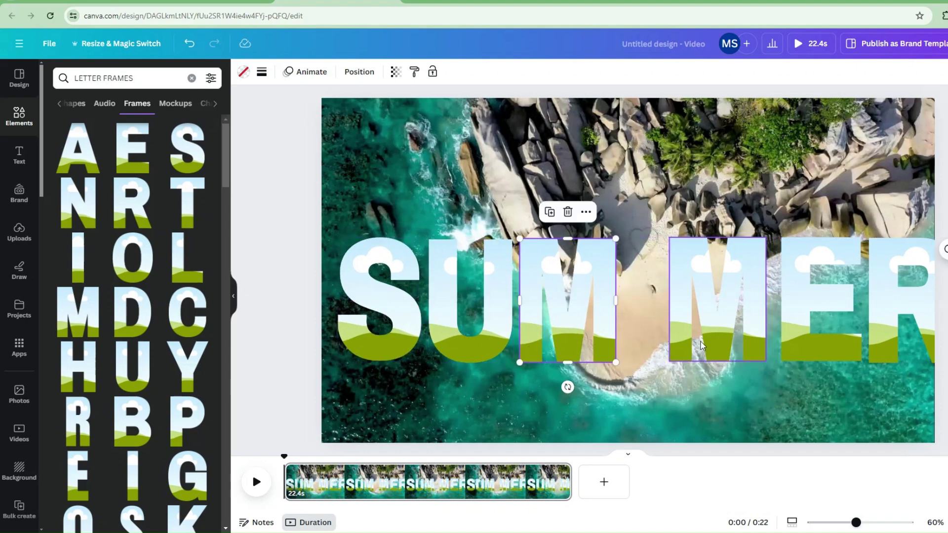
left_click_drag(741, 346, 699, 346)
left_click_drag(786, 349, 743, 348)
left_click_drag(872, 350, 834, 354)
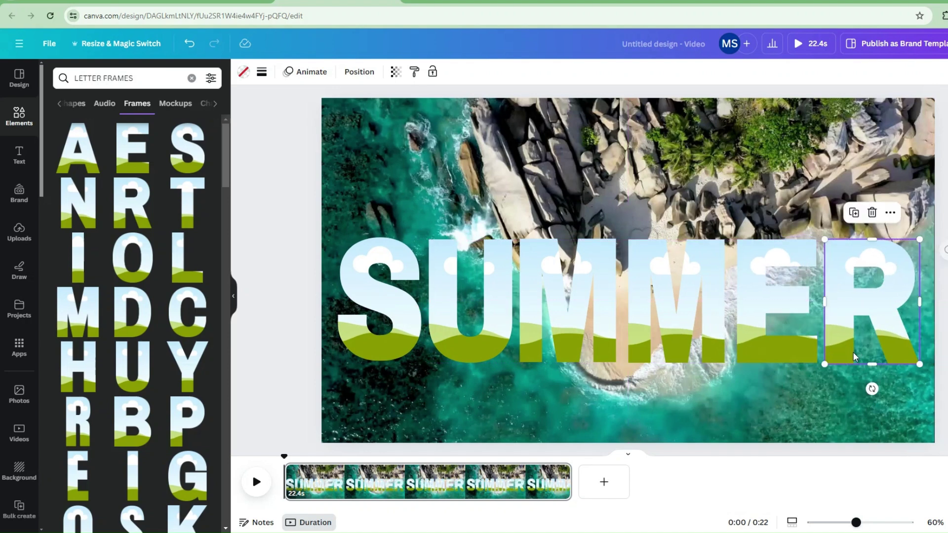
Move the whole SUMMER word up slightly toward the page's vertical centre.
key("ctrl+a")
left_click_drag(766, 316, 765, 299)
left_click(772, 393)
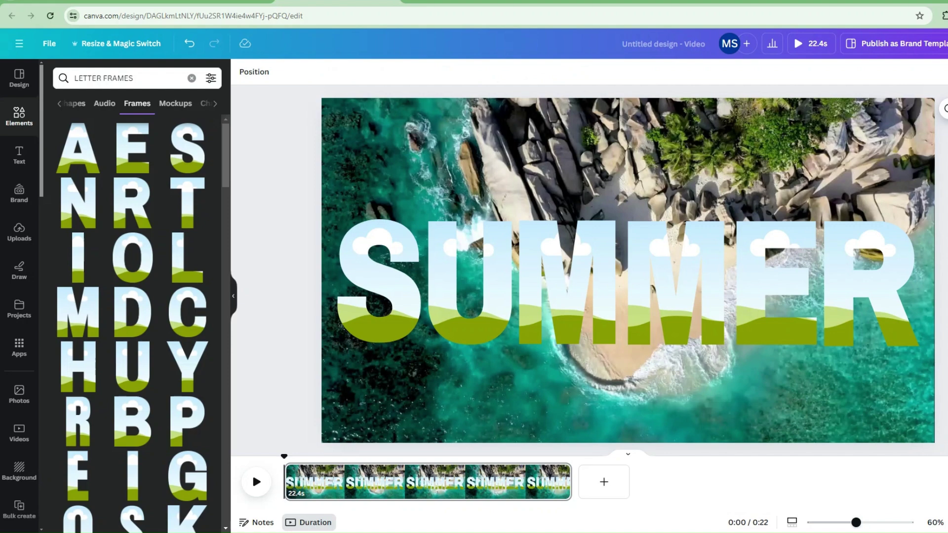
Fill all six SUMMER letter frames with the same 22.0s aerial beach clip used as the background.
left_click(20, 434)
left_click_drag(153, 251, 366, 259)
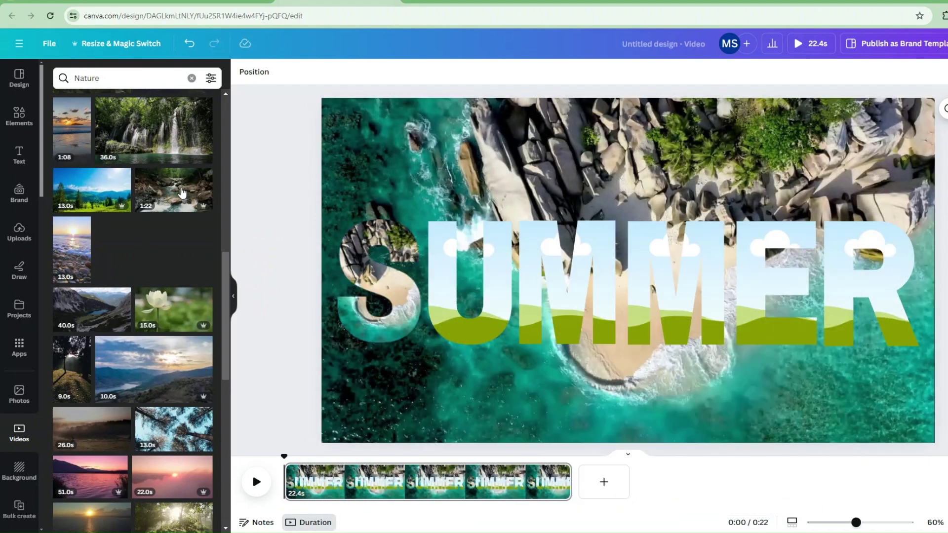
left_click_drag(139, 260, 432, 273)
left_click_drag(298, 255, 641, 266)
left_click_drag(601, 287, 601, 288)
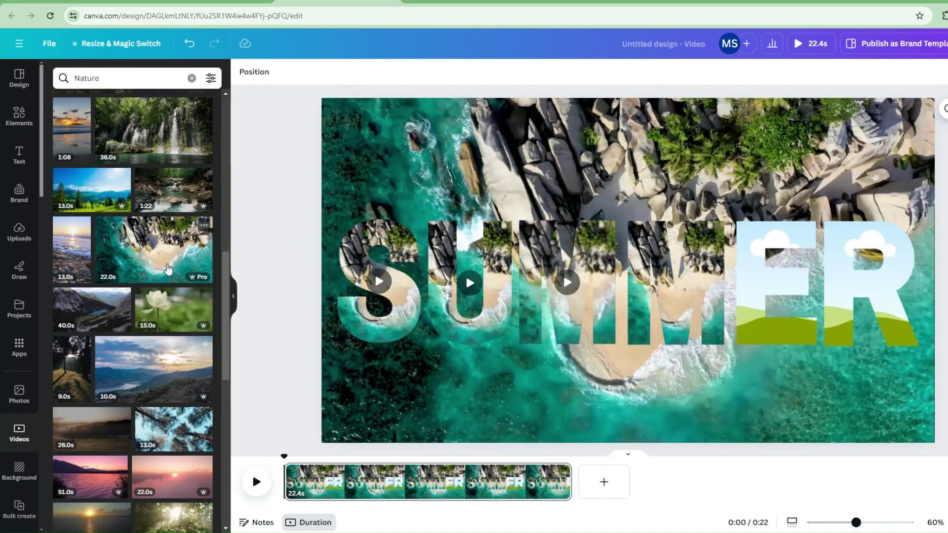
left_click_drag(153, 257, 871, 294)
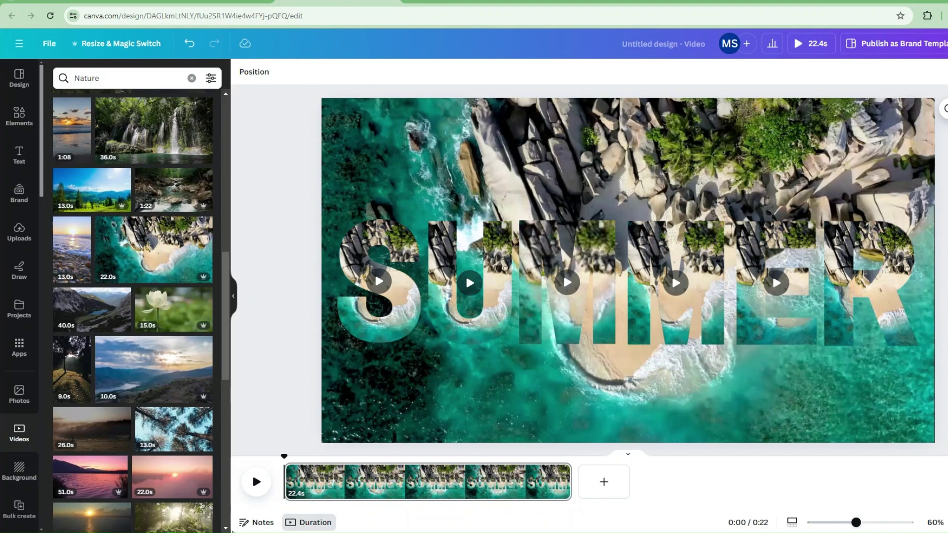
Enlarge and reposition the clip inside the S frame until it covers the whole page and lines up with the background video.
left_click(387, 309)
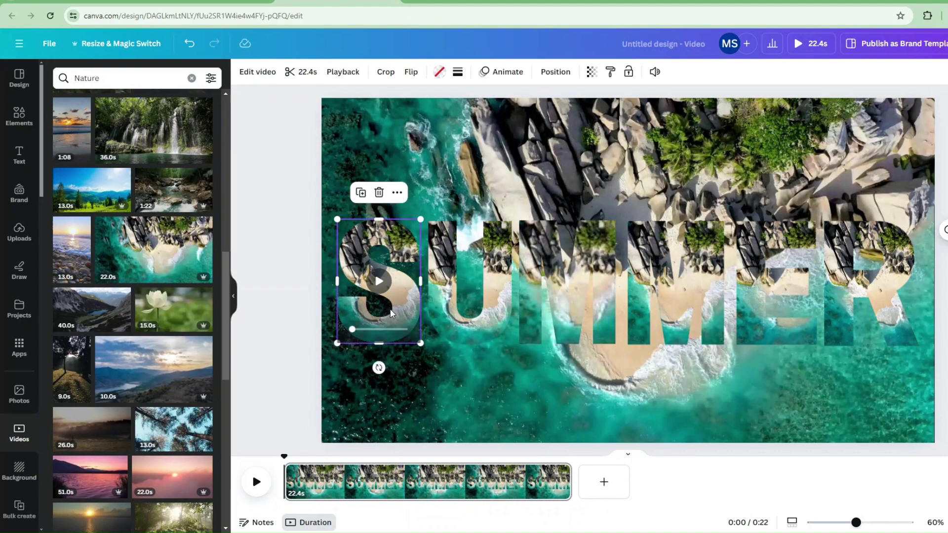
double_click(393, 242)
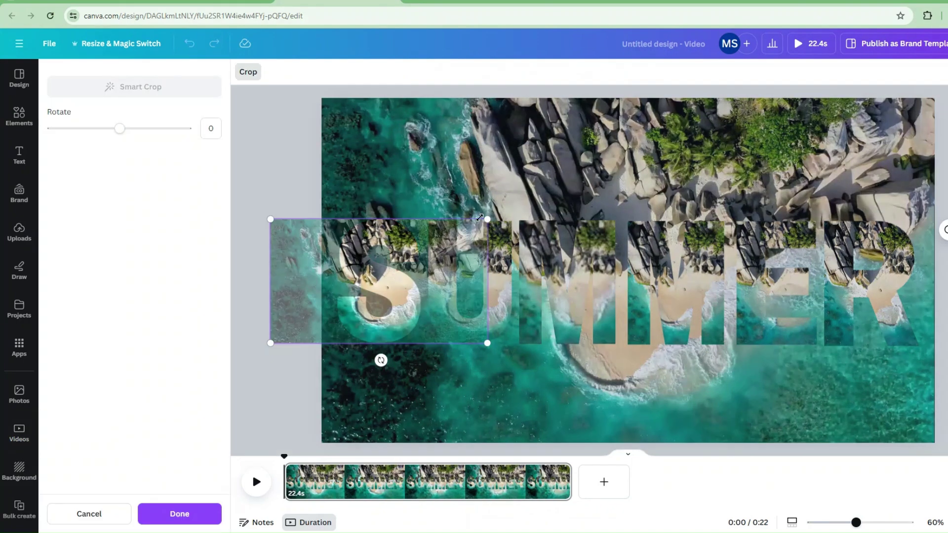
left_click_drag(514, 212, 735, 84)
left_click_drag(543, 197, 594, 204)
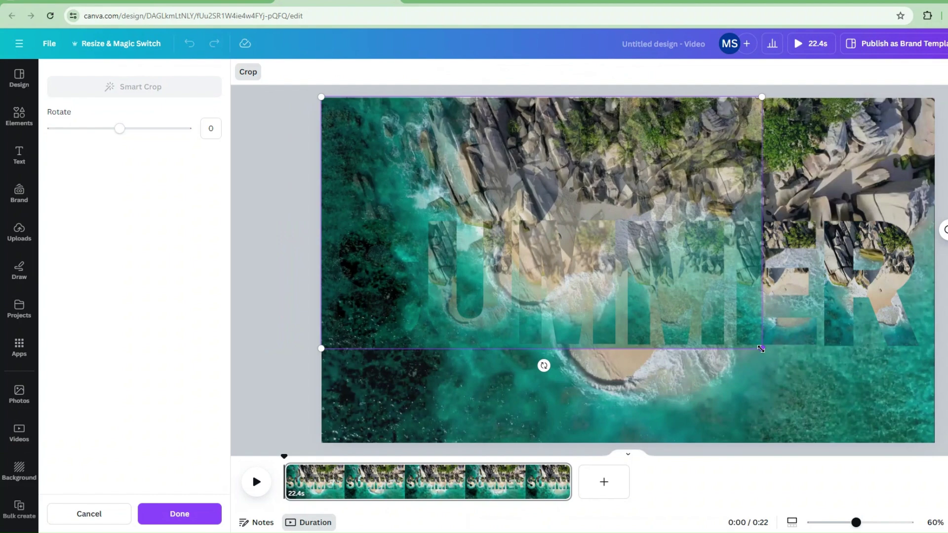
left_click_drag(761, 348, 941, 430)
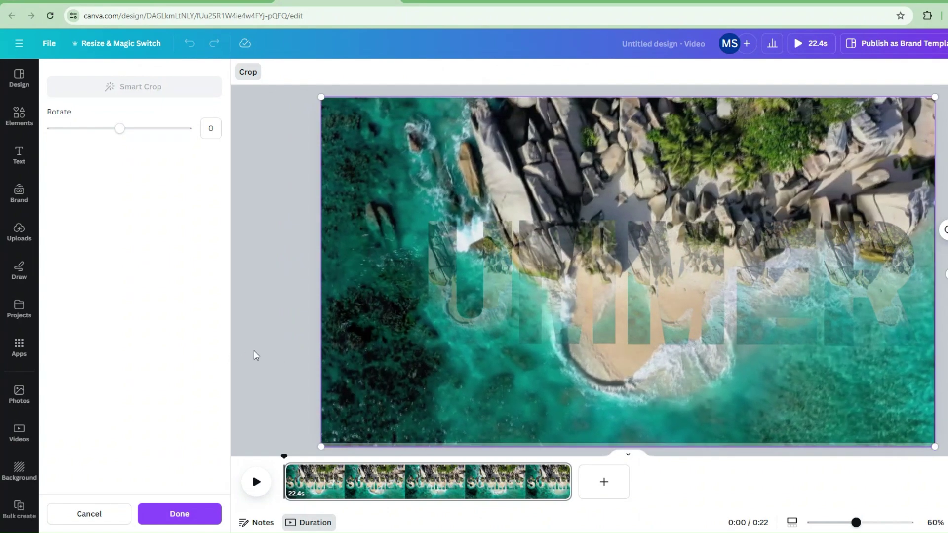
left_click(273, 353)
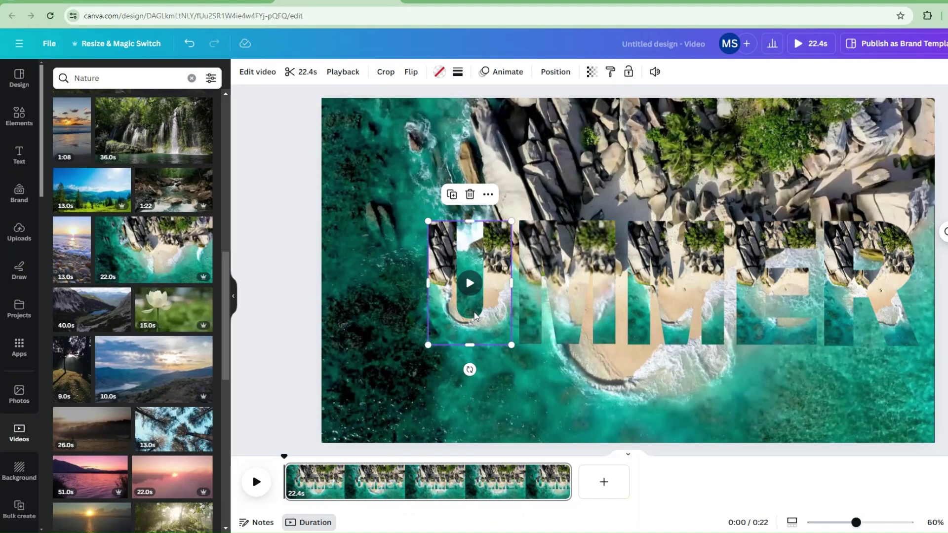
Scale and shift the clip inside the U frame to the full page size so it matches the background footage.
mouse_move(479, 309)
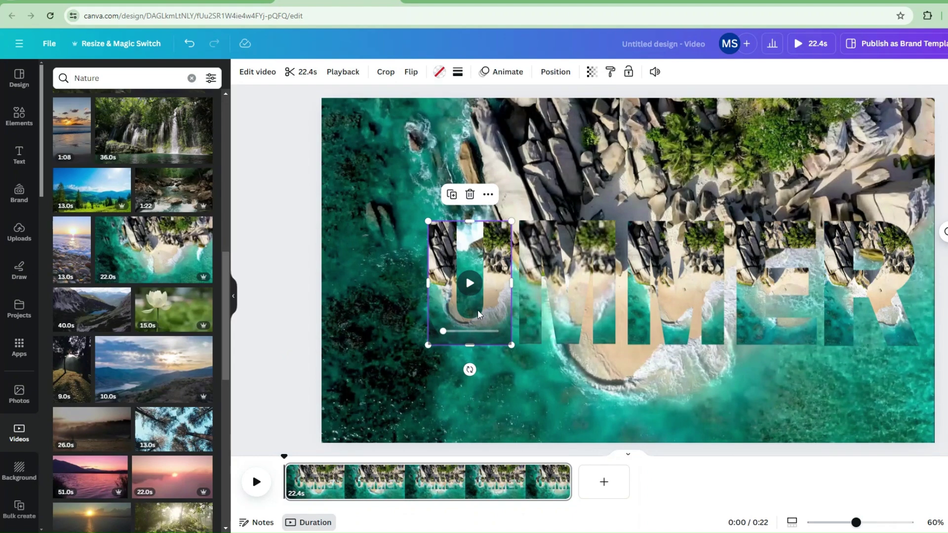
left_click(483, 329)
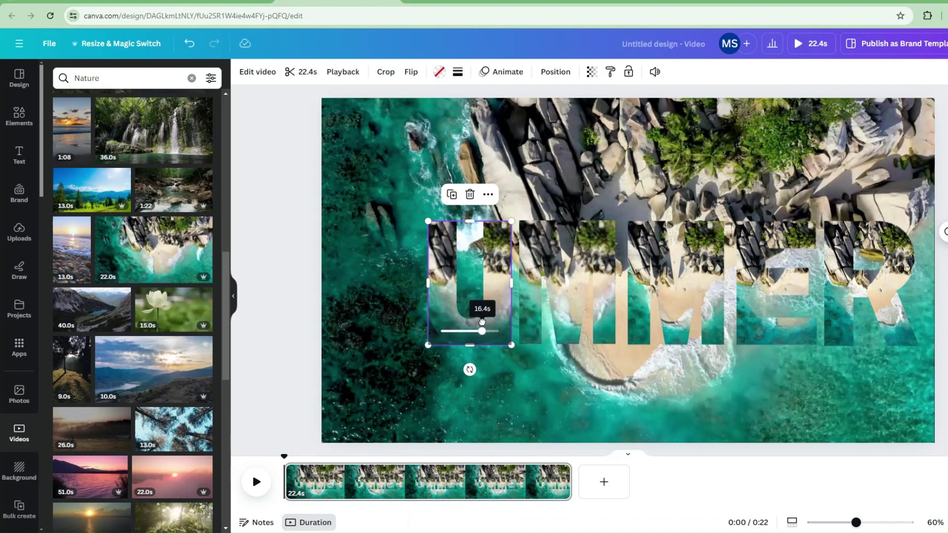
double_click(439, 232)
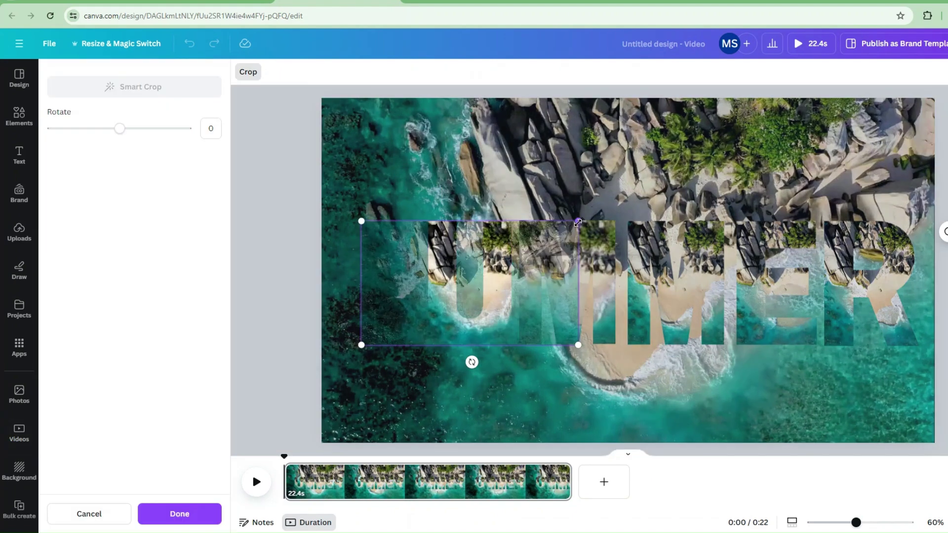
left_click_drag(578, 223, 799, 95)
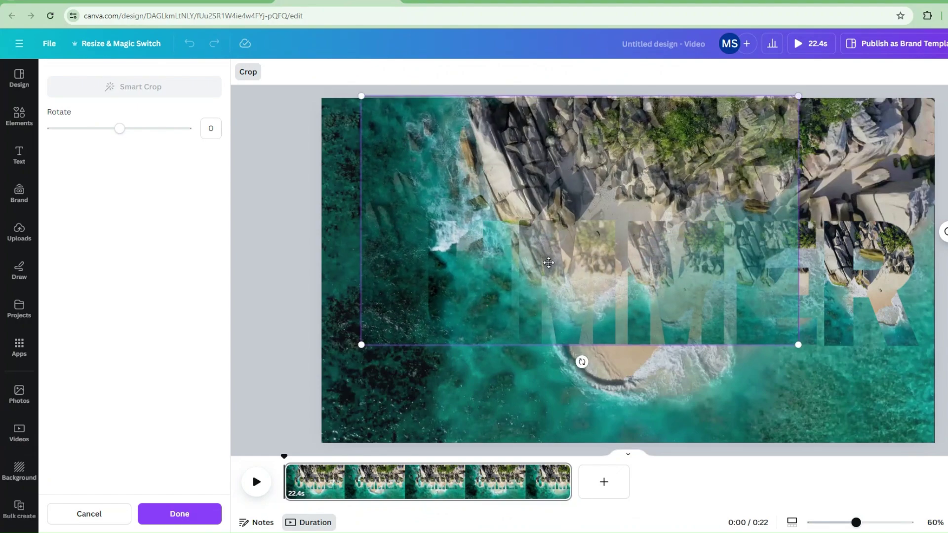
left_click_drag(366, 354, 339, 370)
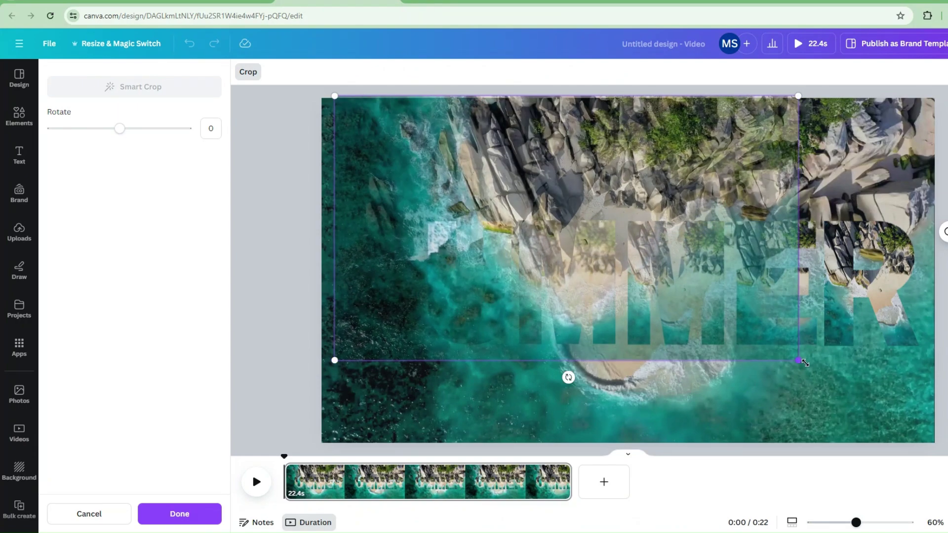
left_click_drag(805, 363, 936, 441)
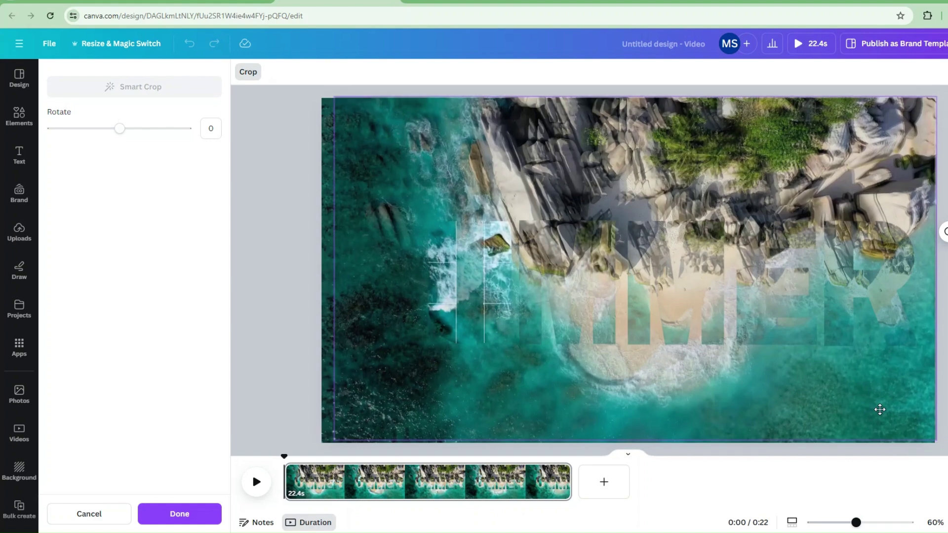
left_click_drag(880, 409, 868, 365)
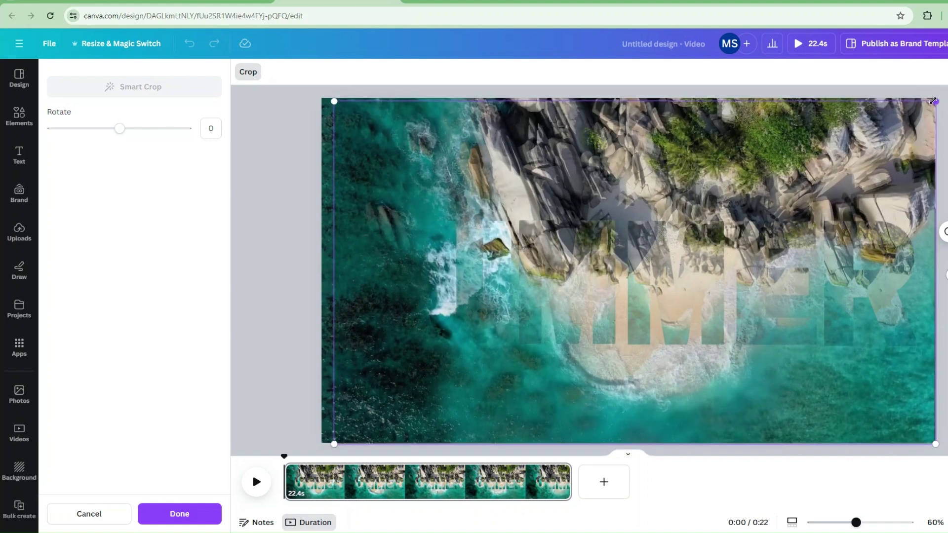
left_click_drag(932, 101, 929, 97)
left_click_drag(930, 444, 934, 446)
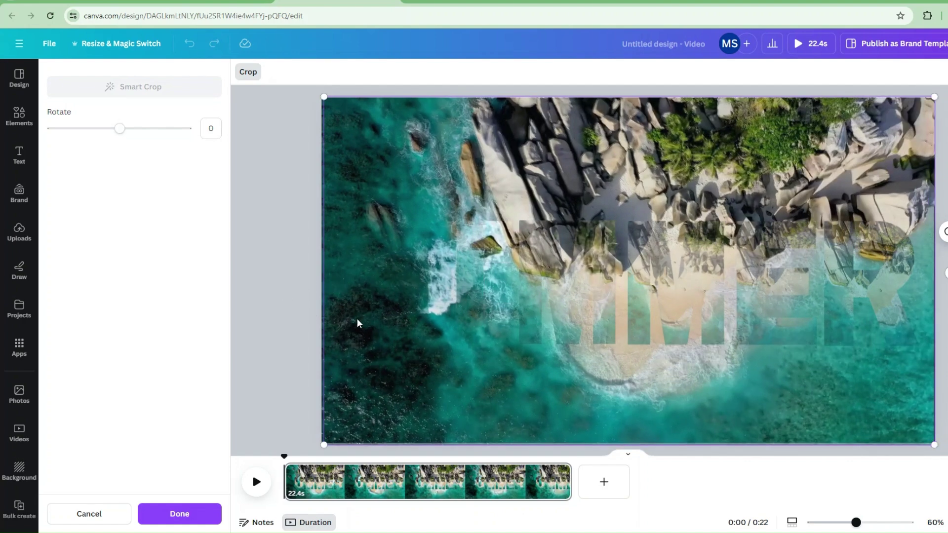
Enlarge the clip inside the first M frame to the page edges so its footage aligns with the background.
left_click(594, 308)
double_click(599, 310)
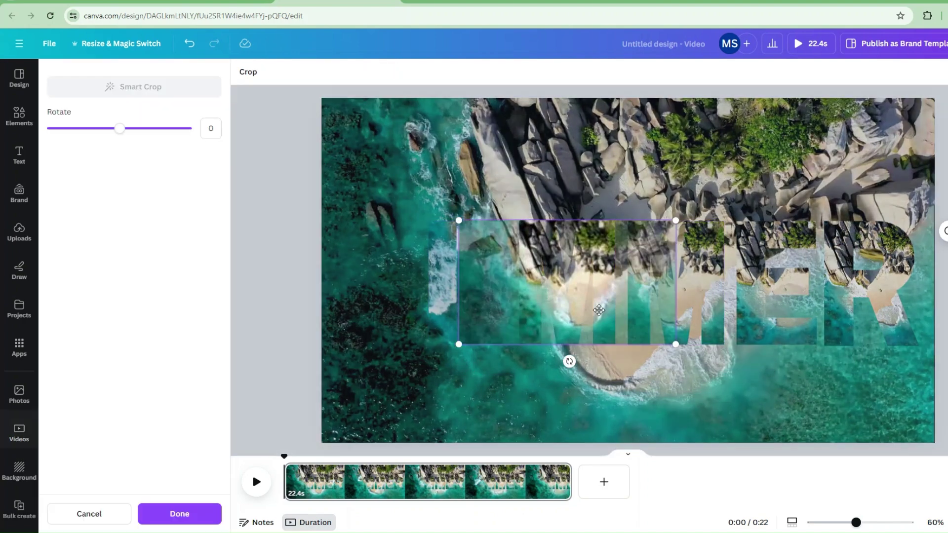
left_click_drag(671, 224, 864, 59)
left_click_drag(462, 343, 314, 441)
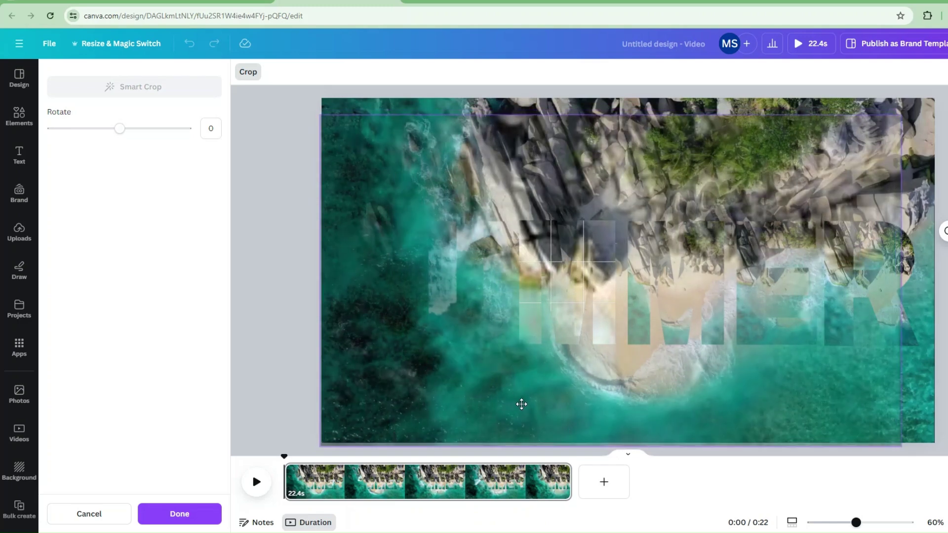
left_click_drag(897, 114, 931, 98)
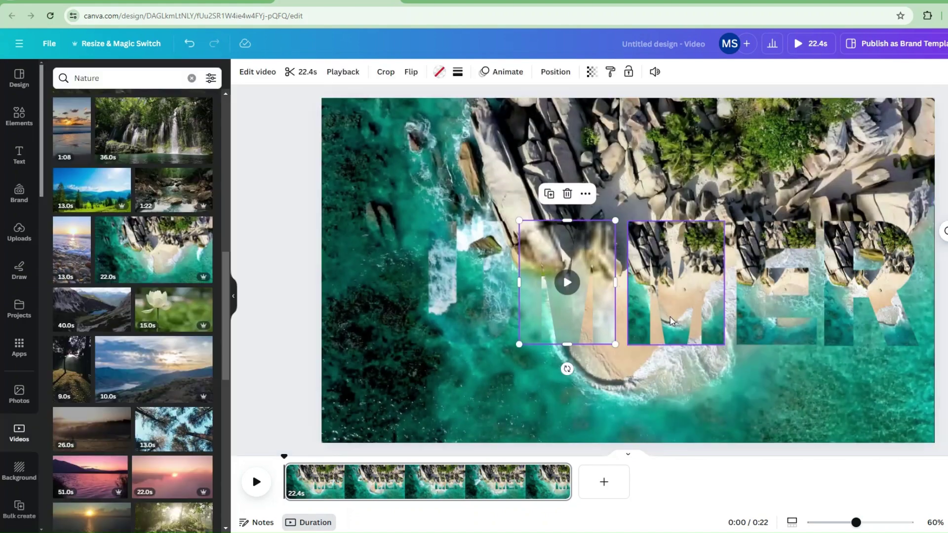
Enlarge the clip inside the second M frame to full page size, aligned with the background video, and apply the crop.
left_click_drag(561, 315, 671, 315)
double_click(673, 314)
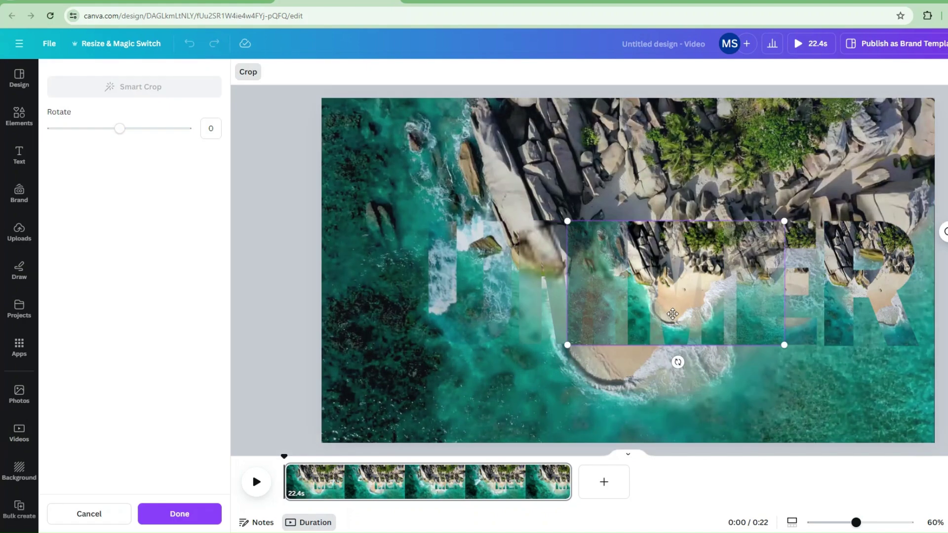
left_click_drag(549, 224, 305, 204)
left_click_drag(787, 350, 931, 459)
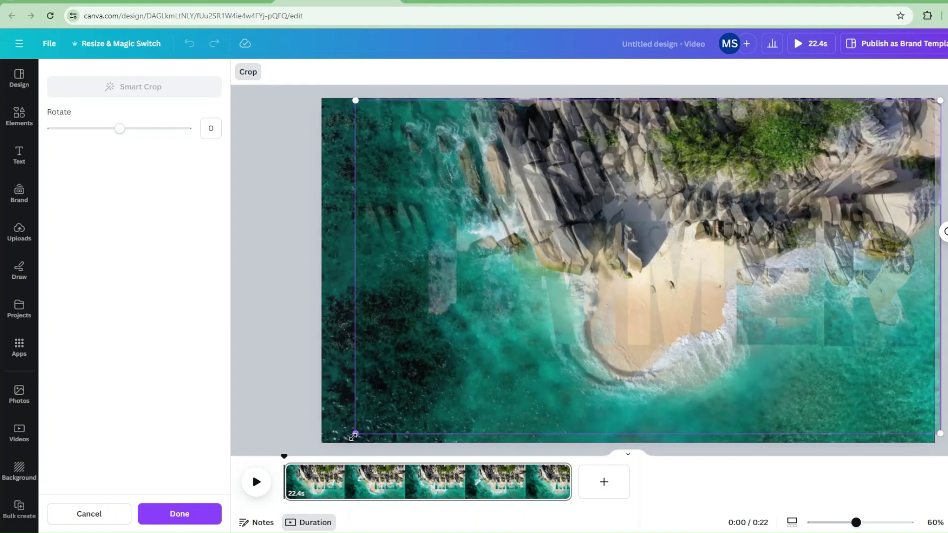
left_click_drag(353, 437, 328, 429)
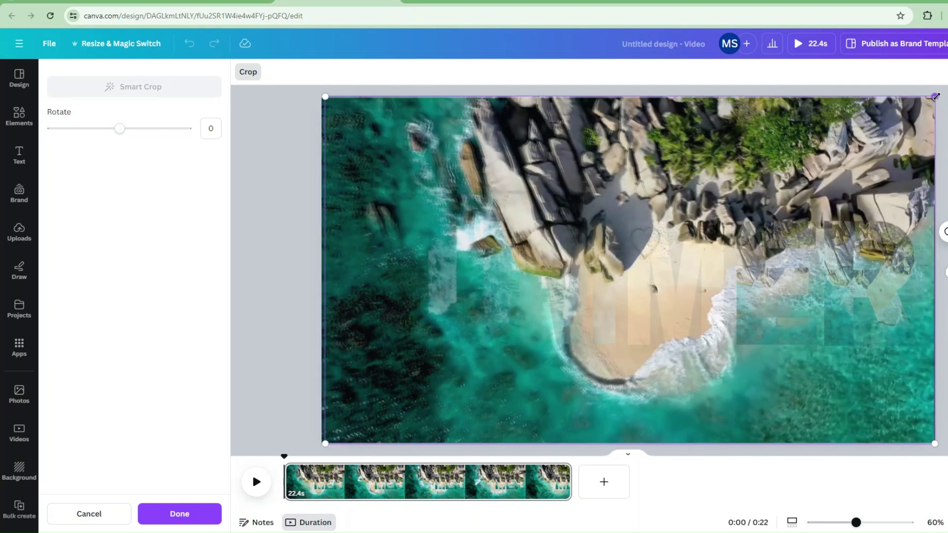
left_click_drag(936, 96, 937, 102)
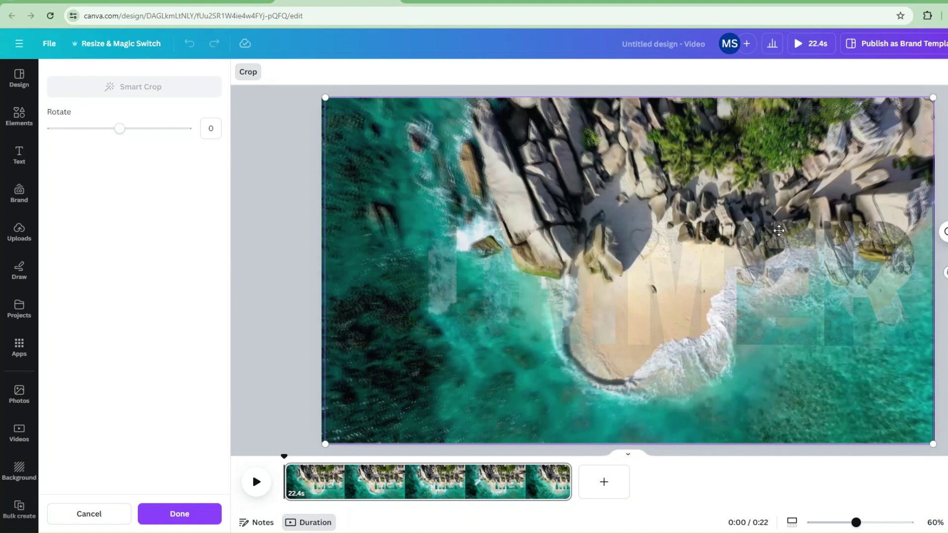
key("Return")
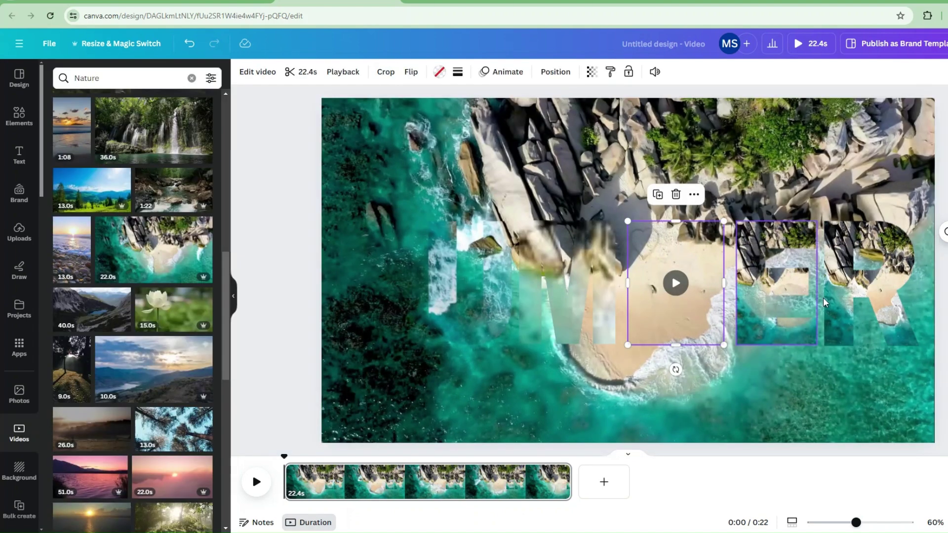
Resize the clip inside the E frame to span the whole page and coincide with the background footage.
left_click(773, 309)
double_click(774, 310)
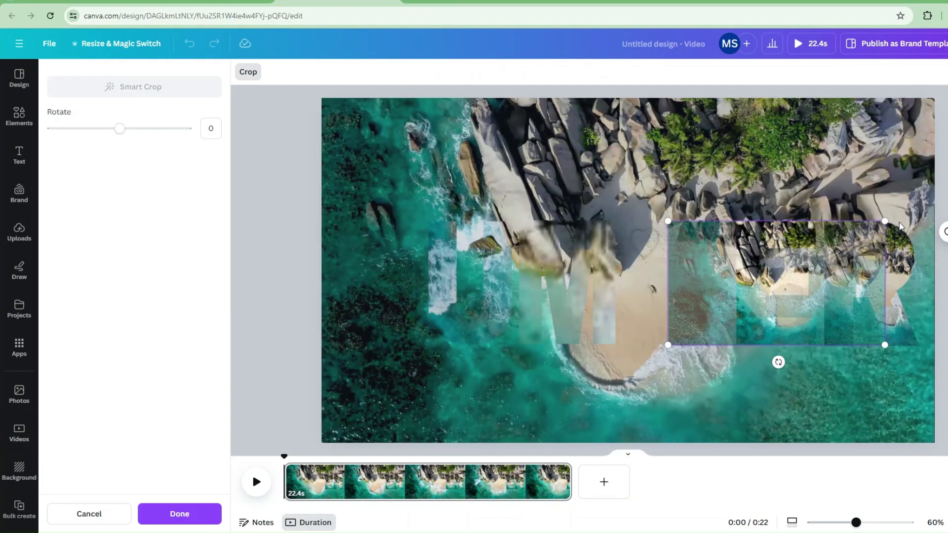
left_click_drag(669, 223, 456, 100)
left_click_drag(457, 345, 323, 421)
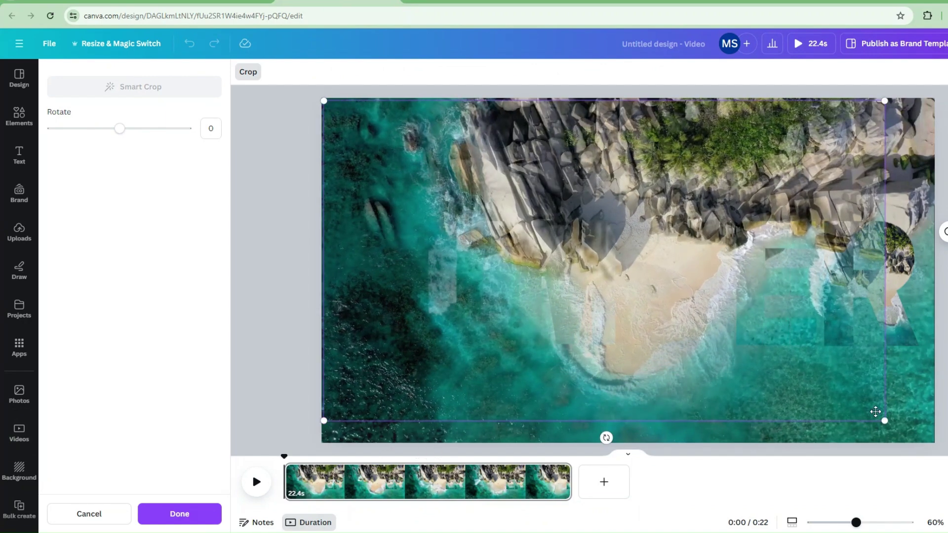
left_click_drag(884, 421, 930, 446)
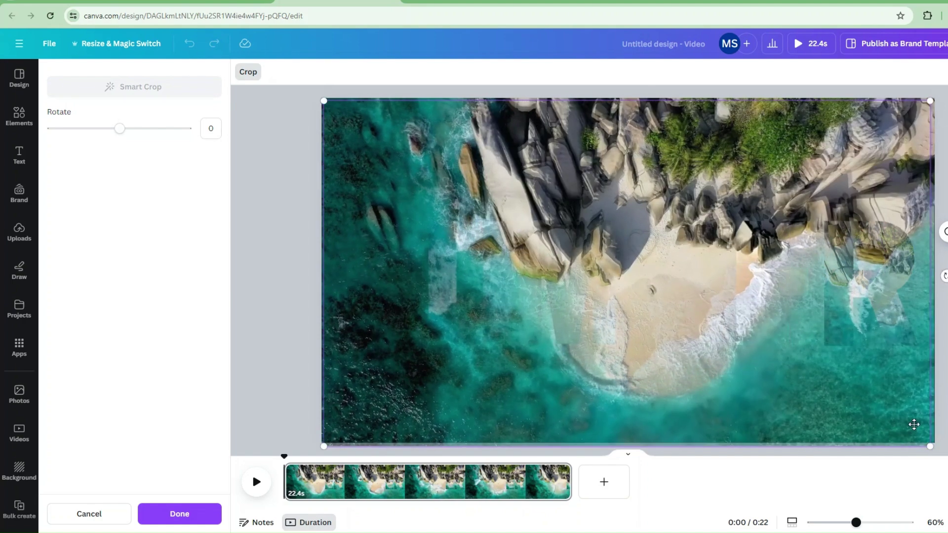
left_click_drag(930, 101, 934, 99)
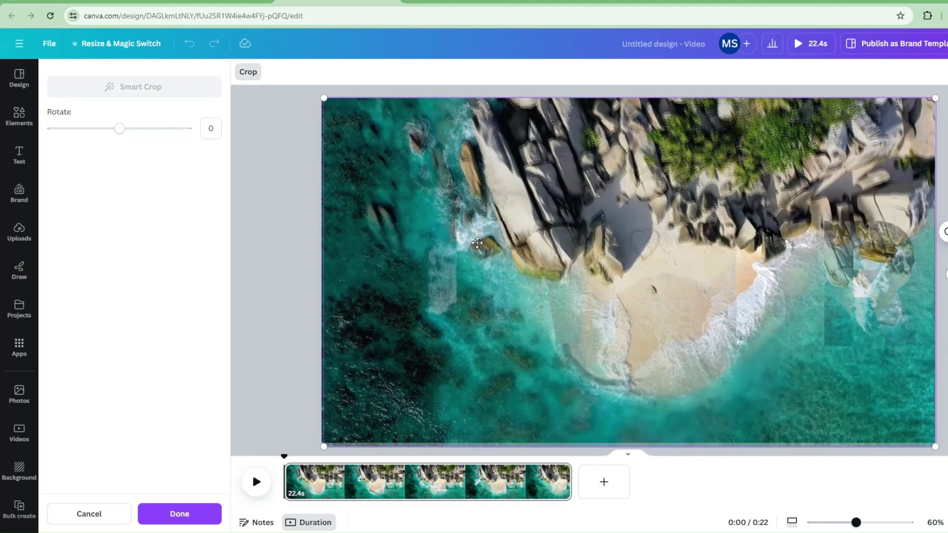
Enlarge the clip inside the R frame to cover the page in line with the background, and finish the crop.
left_click(777, 281)
left_click_drag(777, 282, 872, 281)
double_click(888, 293)
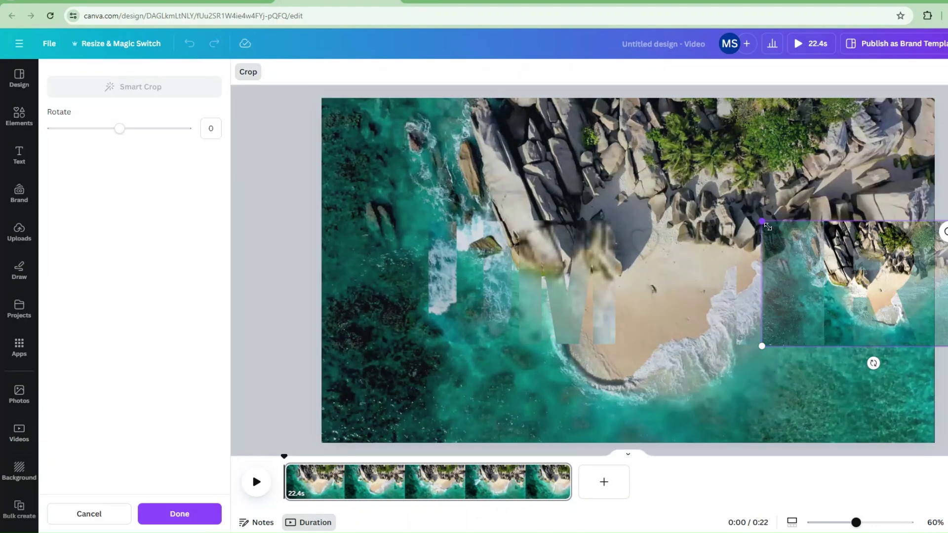
left_click_drag(767, 226, 493, 184)
left_click_drag(539, 348, 349, 424)
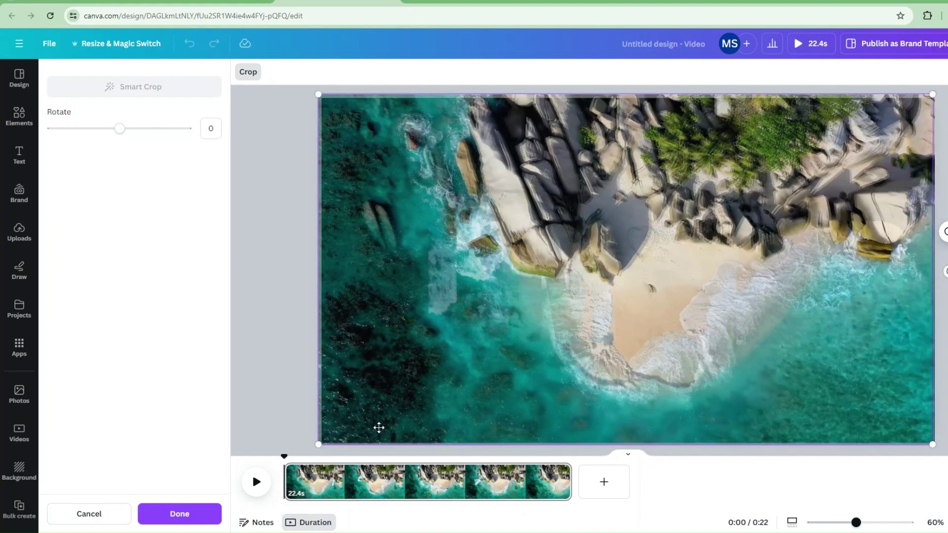
left_click_drag(923, 101, 917, 145)
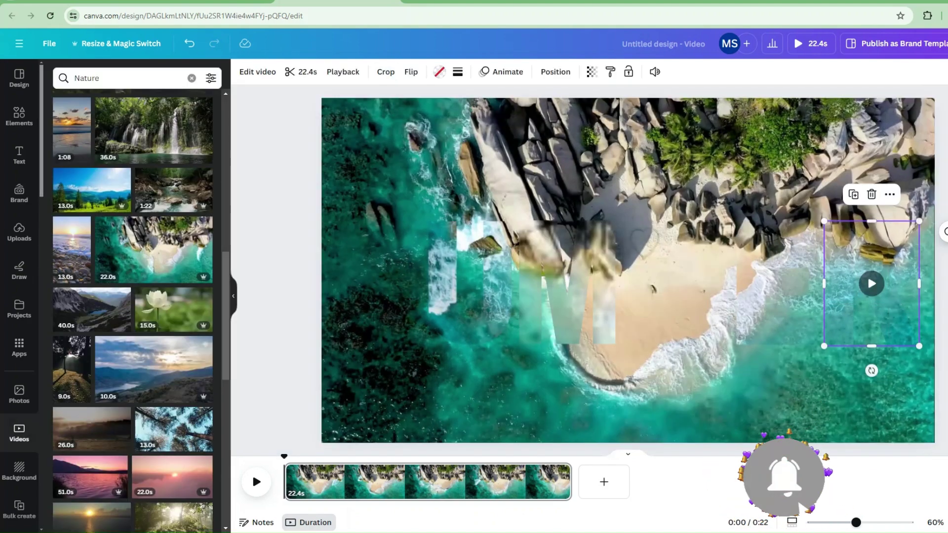
left_click(871, 306)
left_click(937, 231)
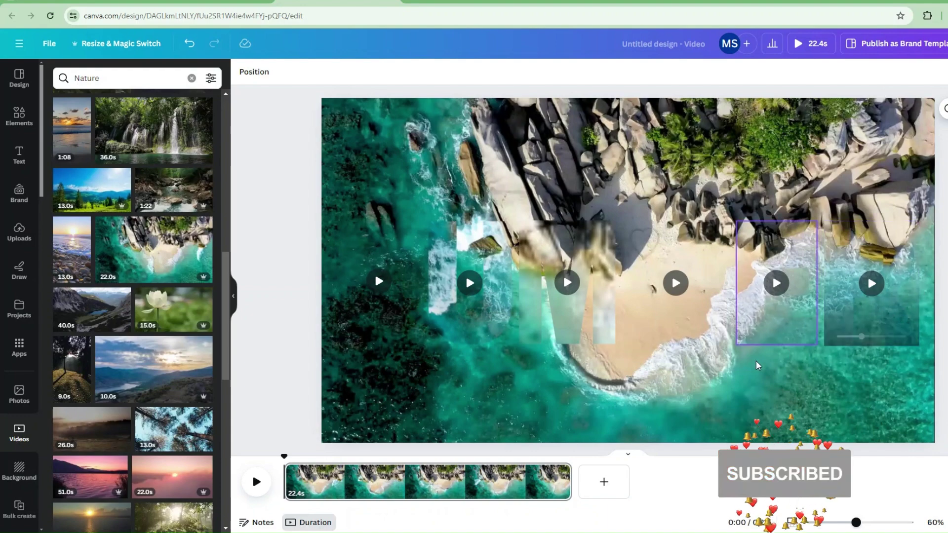
Add a solid border to all six SUMMER letter frames and colour it teal from My brand kit.
left_click(405, 335)
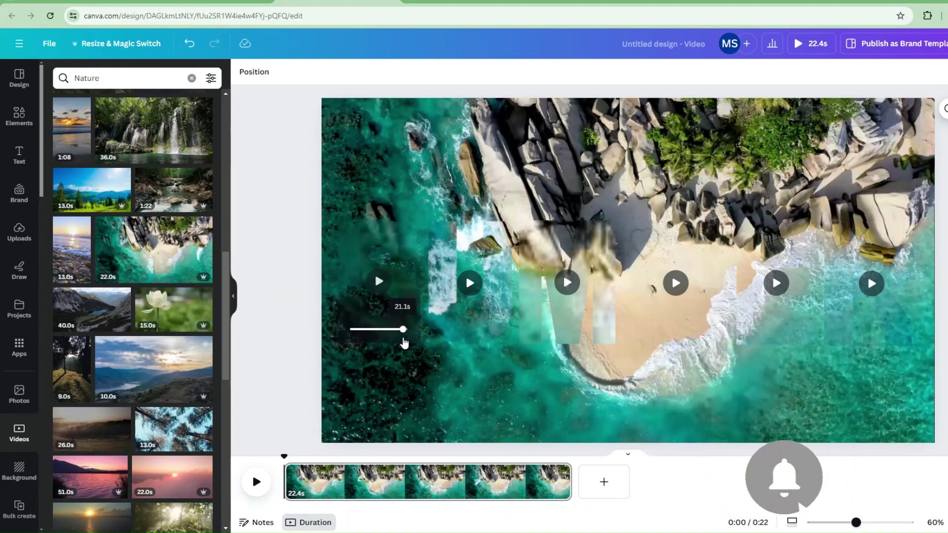
key("ctrl+a")
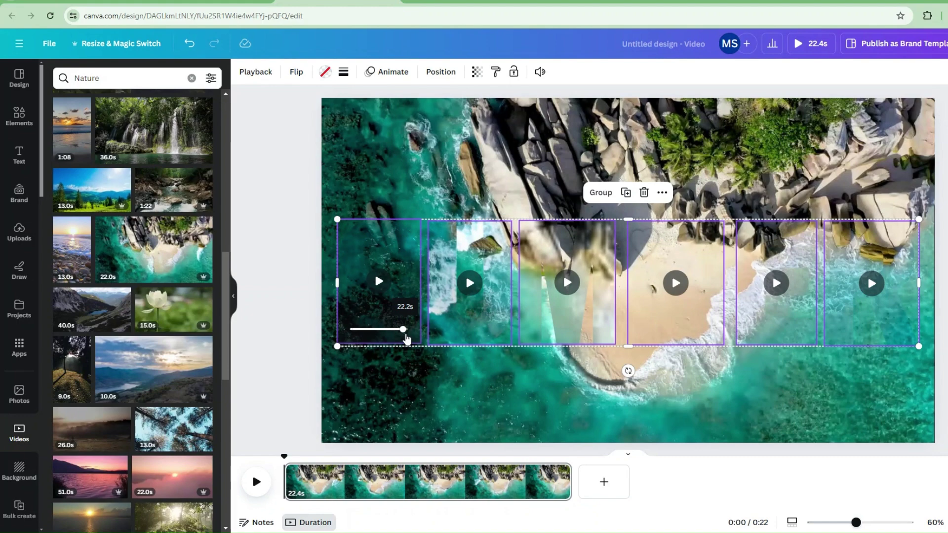
left_click(343, 73)
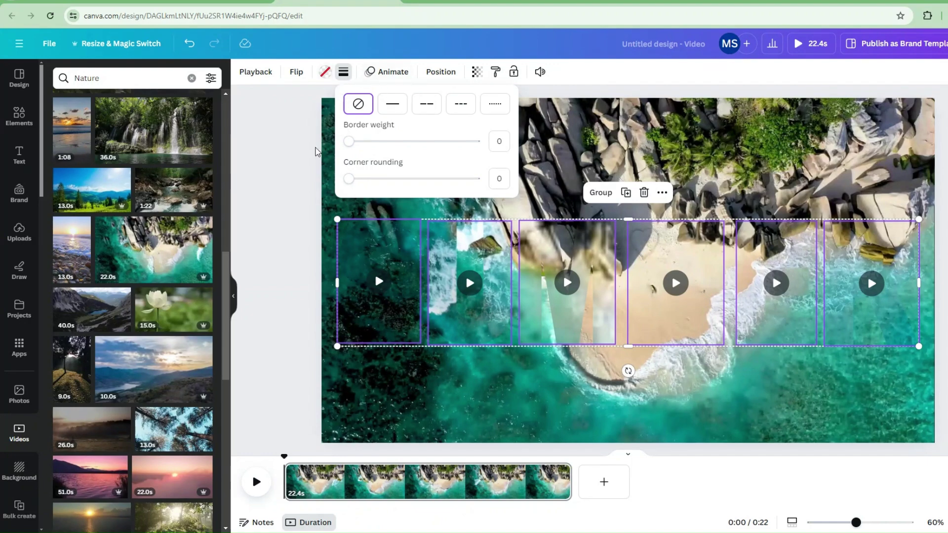
left_click(391, 110)
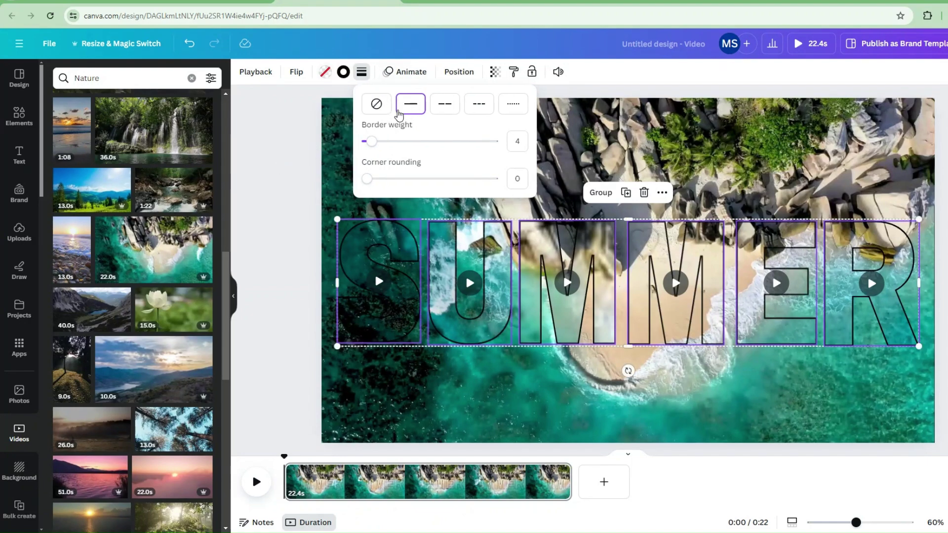
left_click(343, 72)
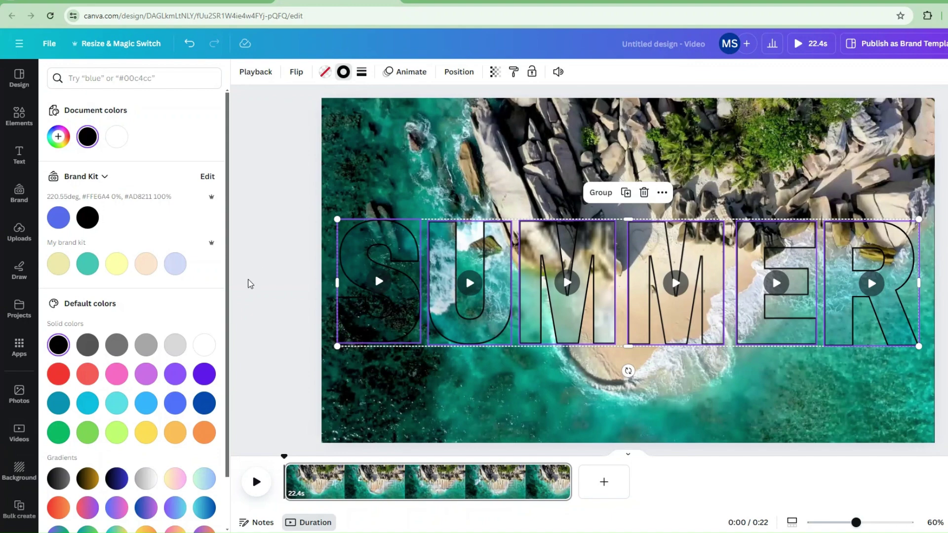
left_click(90, 267)
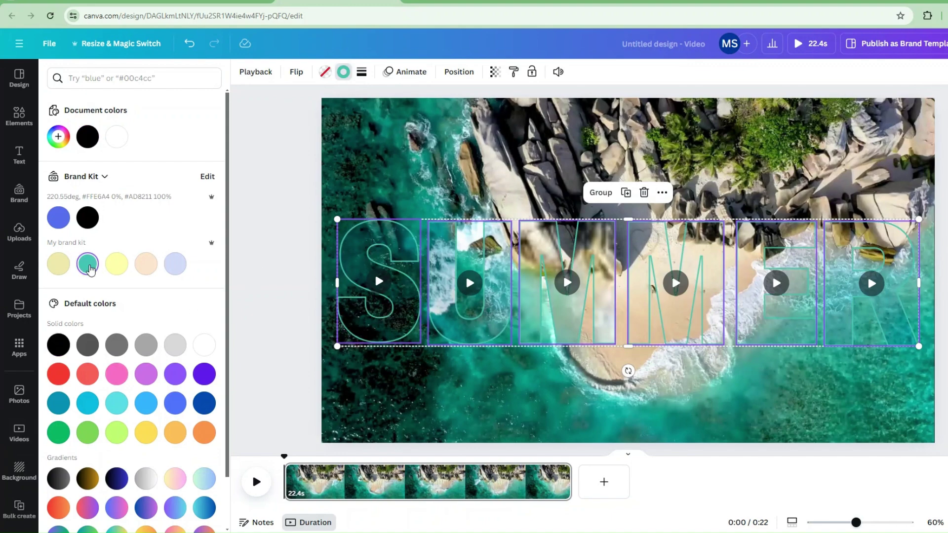
Set the border weight of the SUMMER letter frames to 3 and preview the video.
left_click(363, 71)
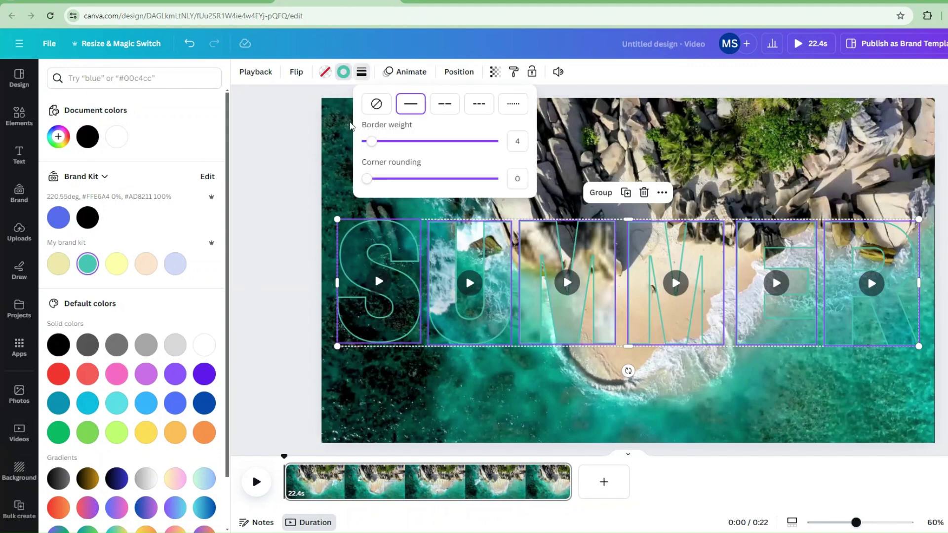
left_click_drag(370, 142, 275, 248)
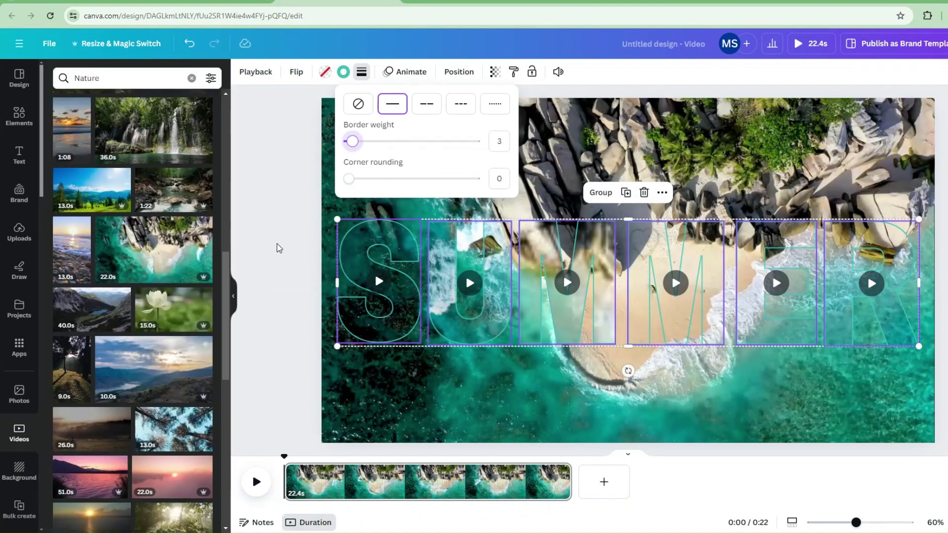
left_click(275, 247)
key("Escape")
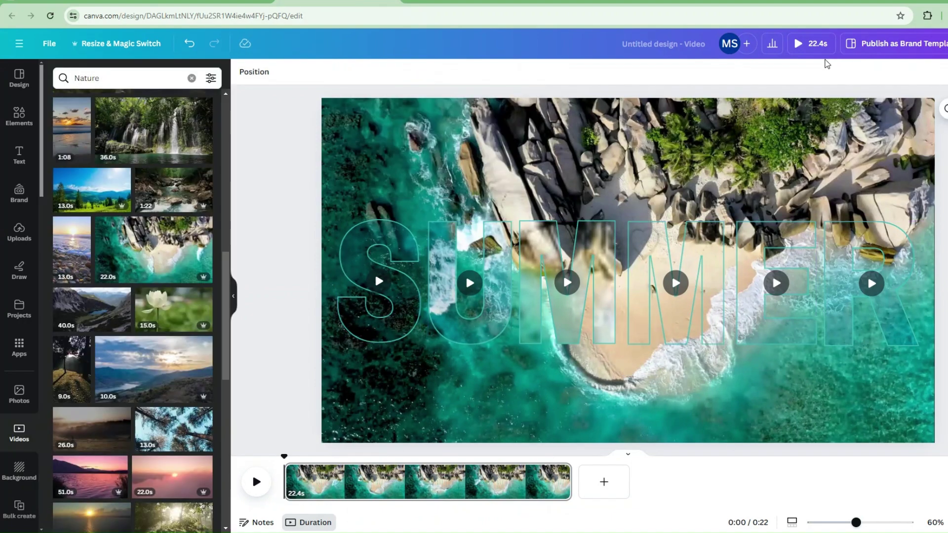
left_click(800, 44)
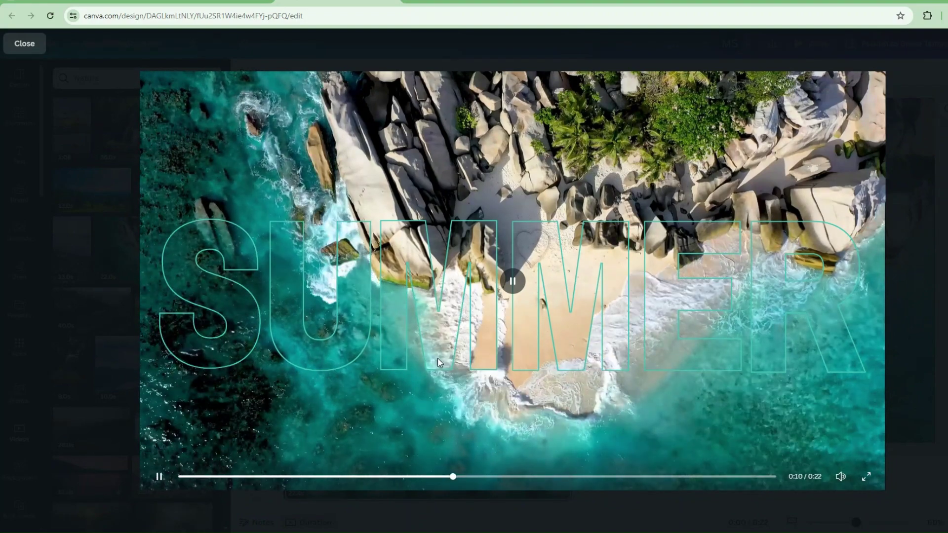
left_click(37, 46)
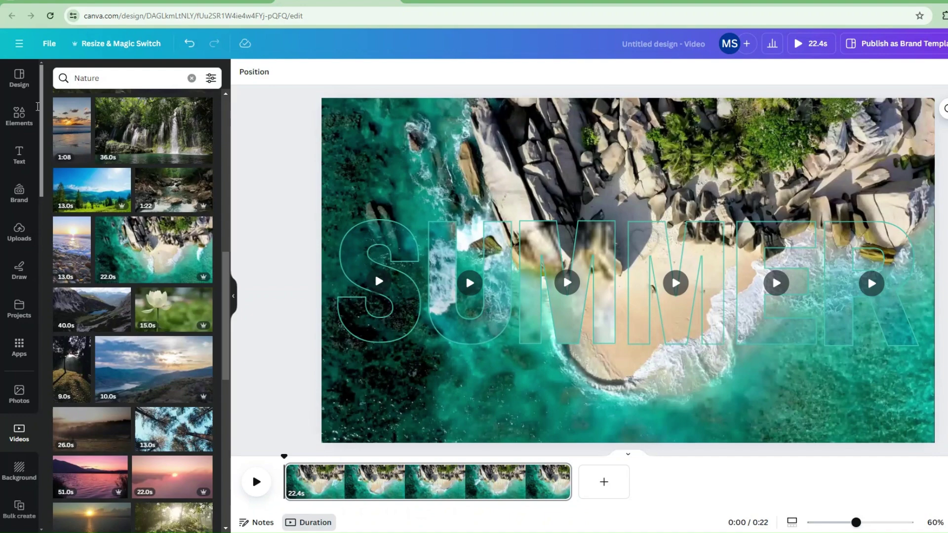
Search the elements for SHAPES, add a square, and stretch it to cover the whole page.
left_click(17, 127)
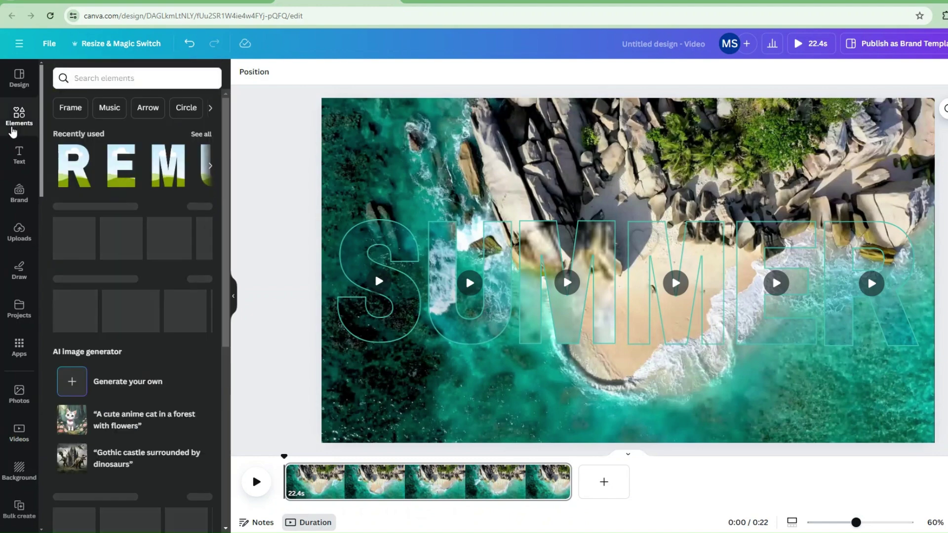
scroll(129, 267, "down", 3)
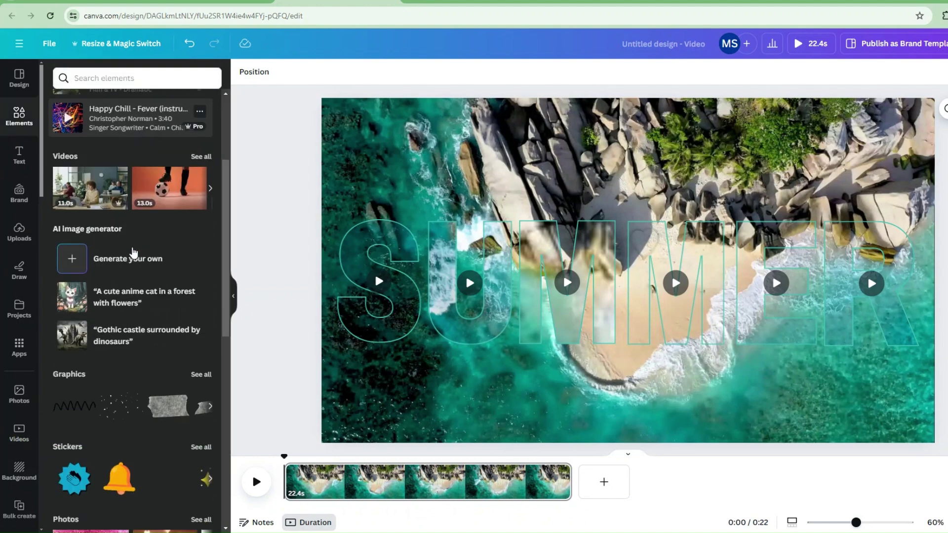
left_click(193, 84)
type("sHAPES")
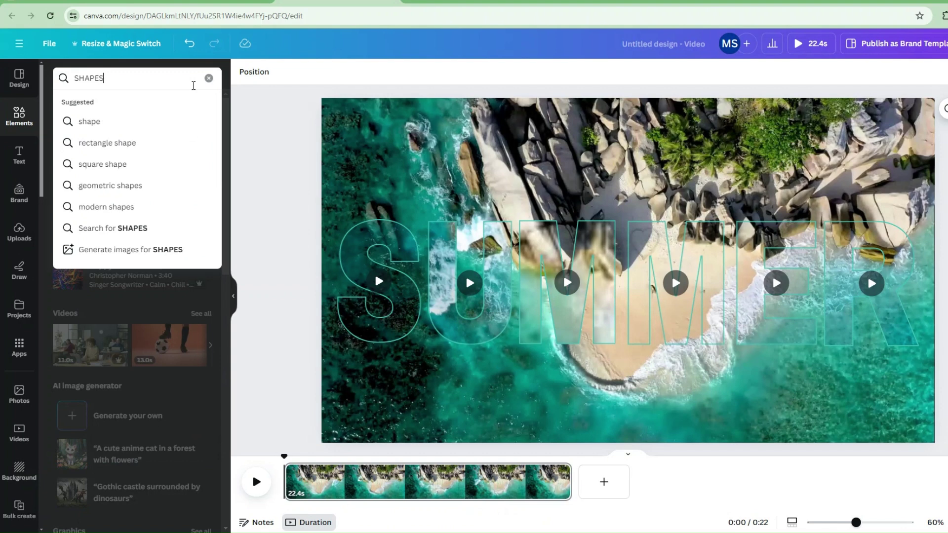
key("Return")
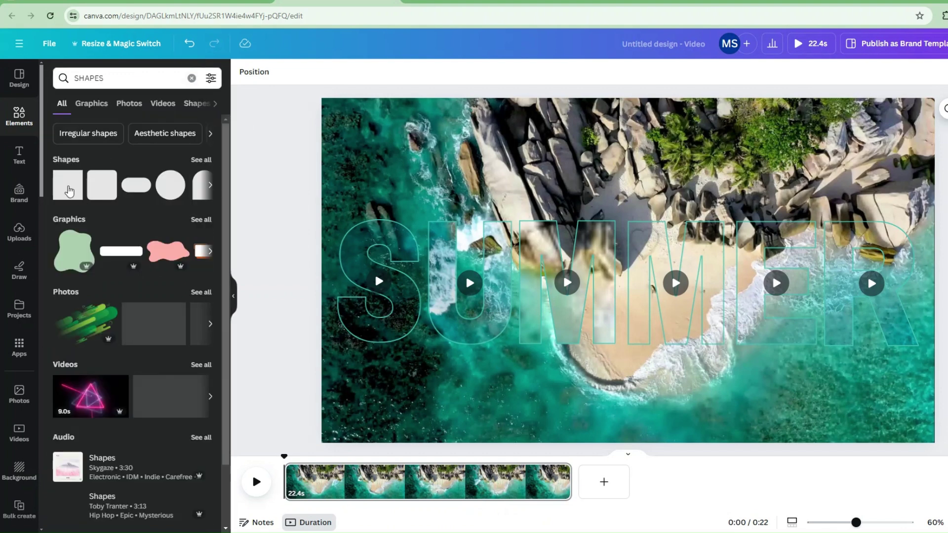
left_click_drag(66, 185, 403, 157)
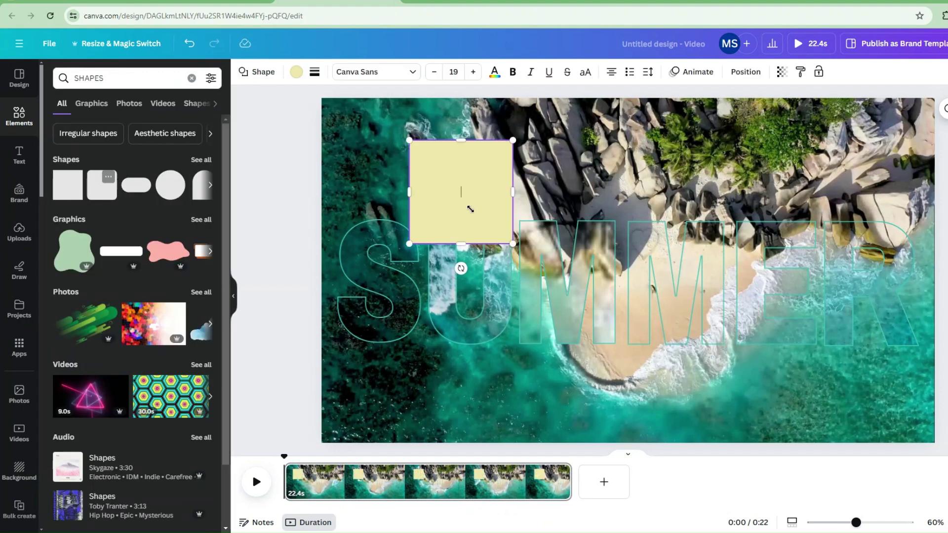
left_click_drag(517, 254, 934, 442)
left_click_drag(407, 142, 320, 97)
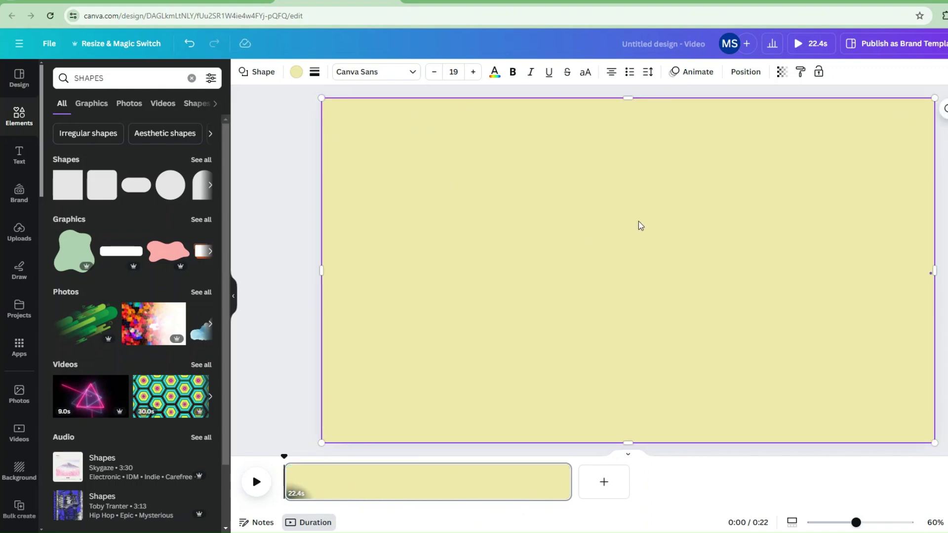
Send the full-page shape to the back, behind the letter frames, and fill it with black.
right_click(427, 396)
mouse_move(557, 378)
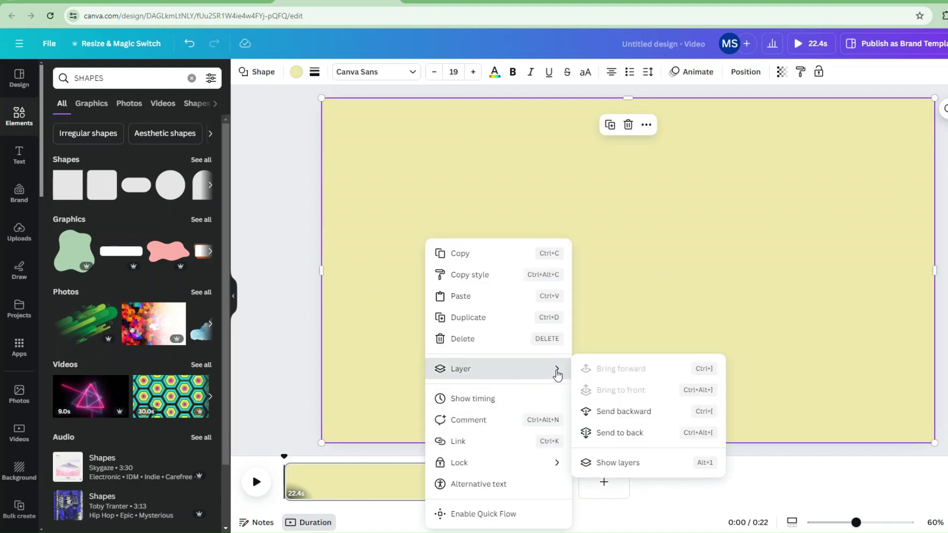
left_click(622, 435)
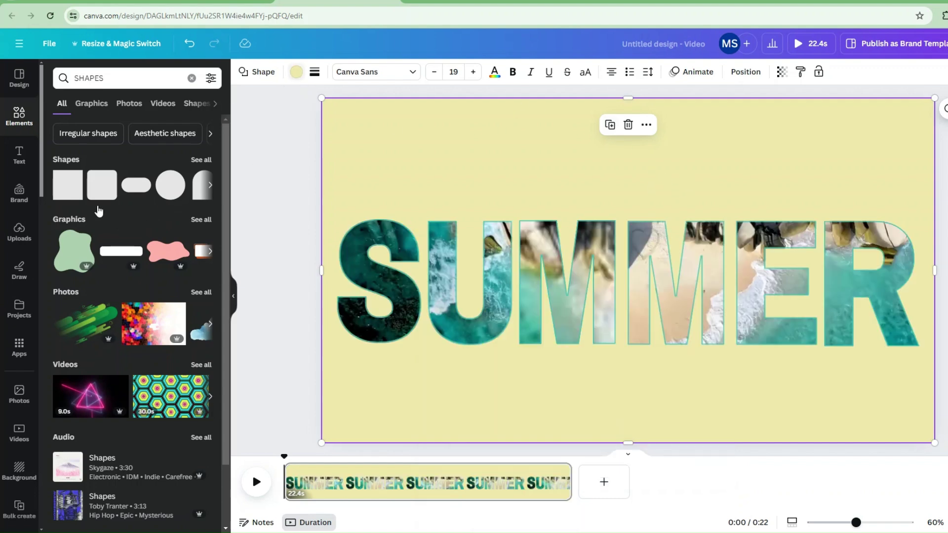
left_click(113, 139)
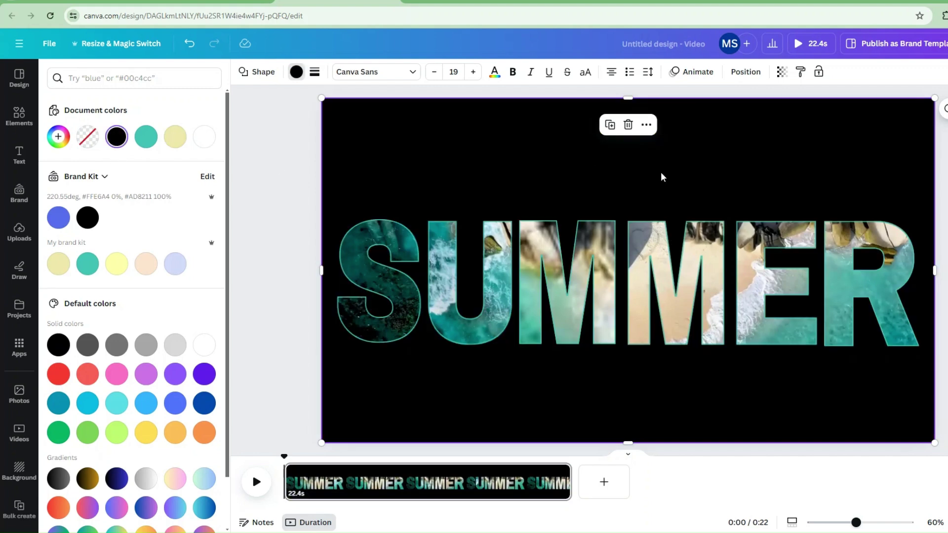
Set the black shape's transparency to 16 and preview the video.
left_click(782, 73)
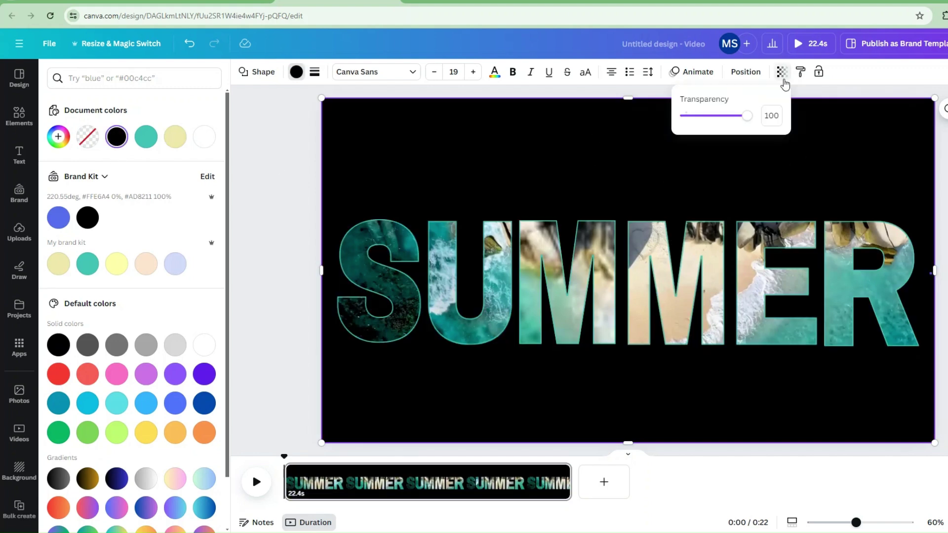
left_click_drag(736, 122, 696, 123)
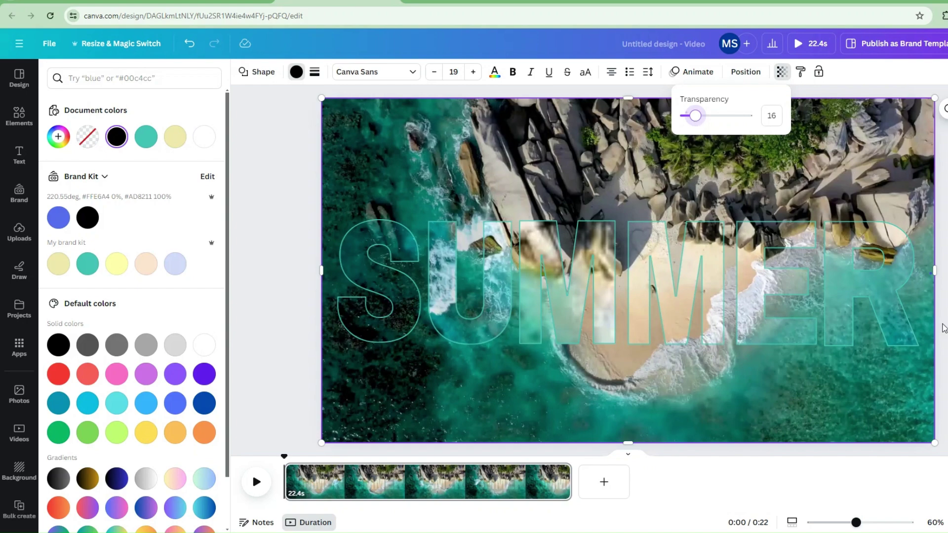
key("Escape")
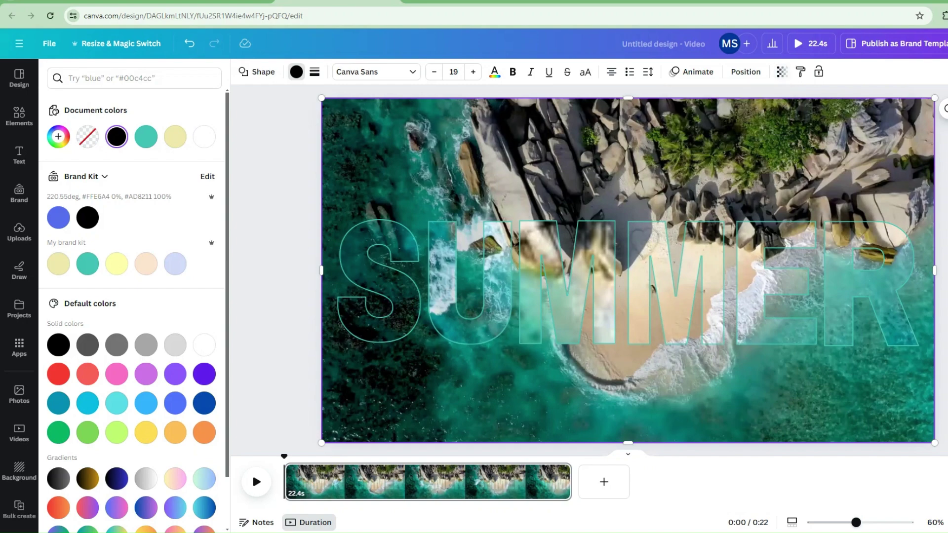
left_click(797, 45)
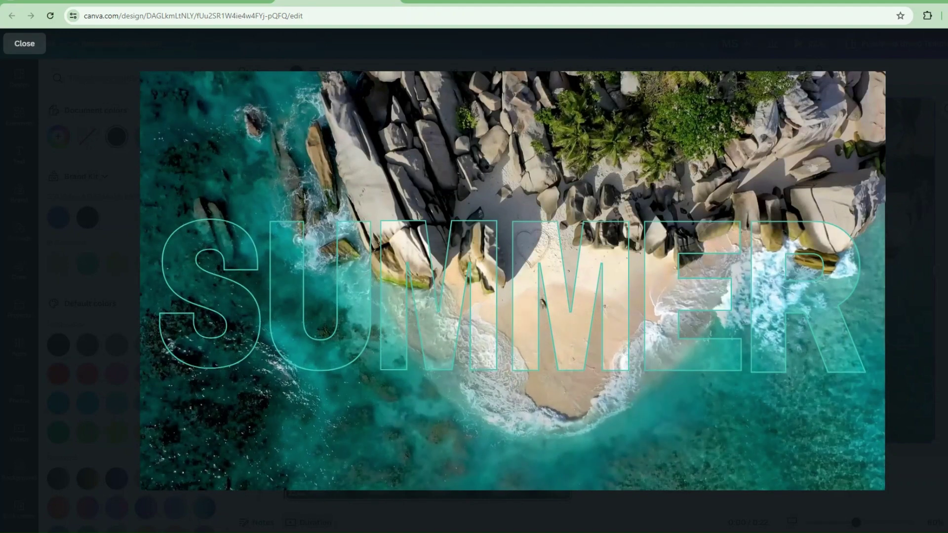
key("Escape")
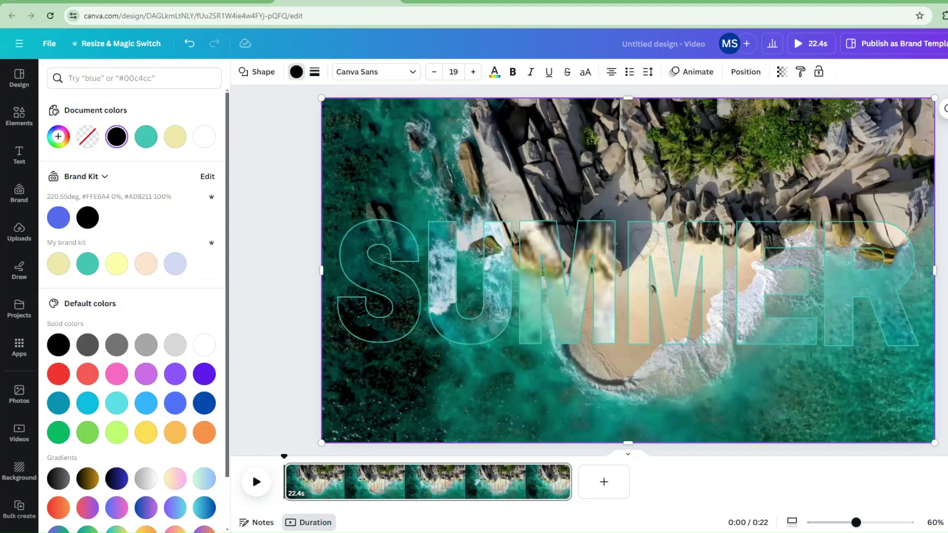
Undo the last change to the full-page black shape.
left_click(717, 423)
key("ctrl+z")
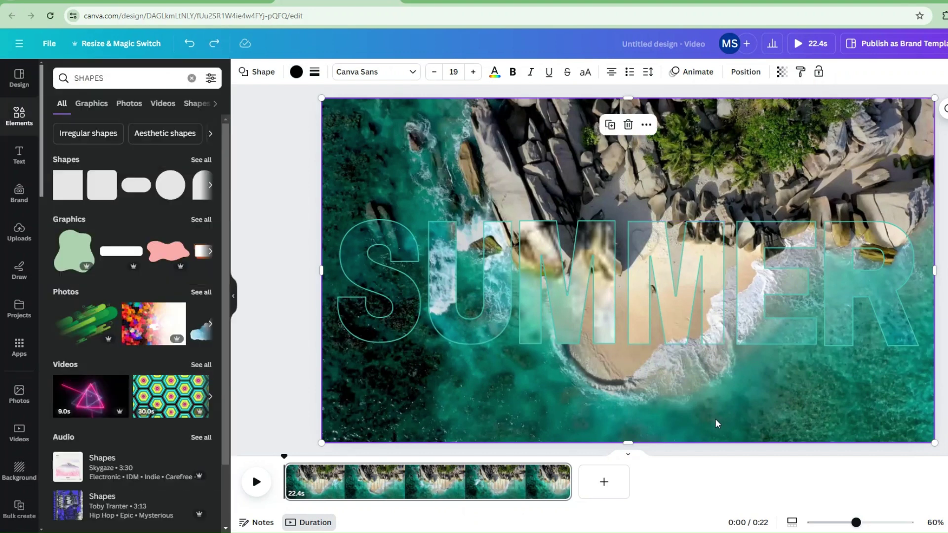